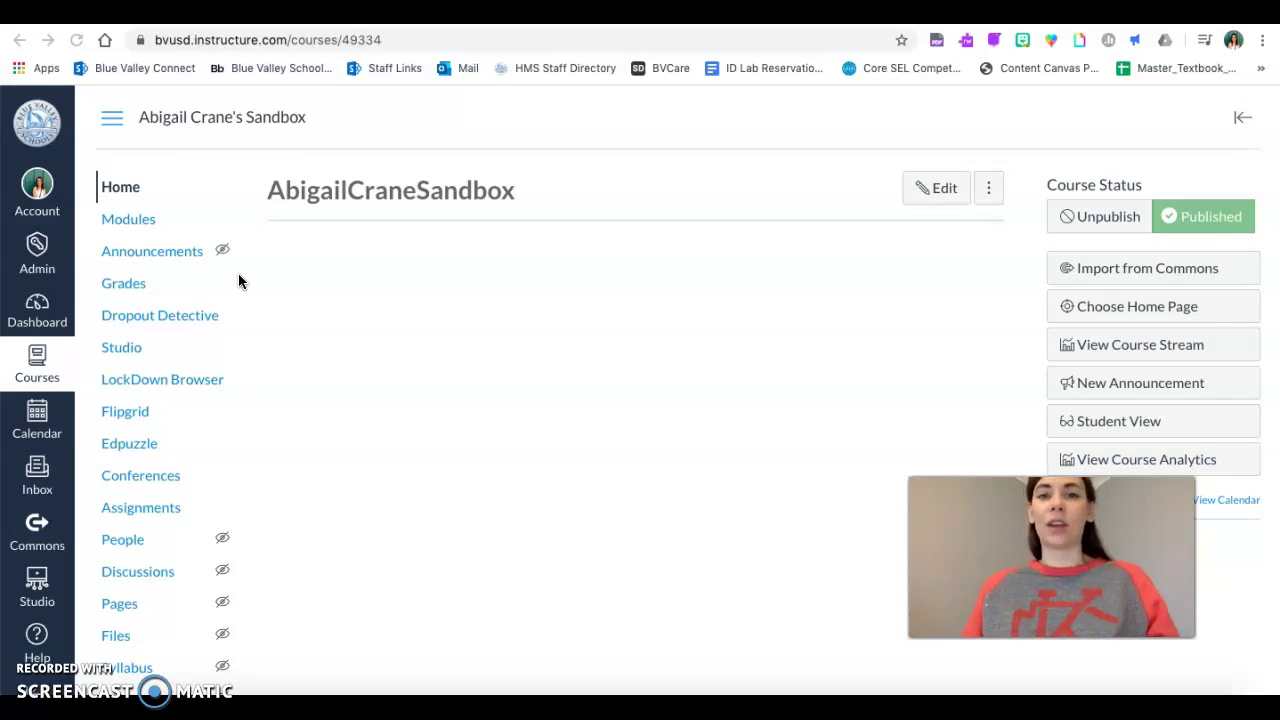
- Open the sandbox course's navigation settings, where course items are reordered or hidden from students
scroll(165, 345, down, 3)
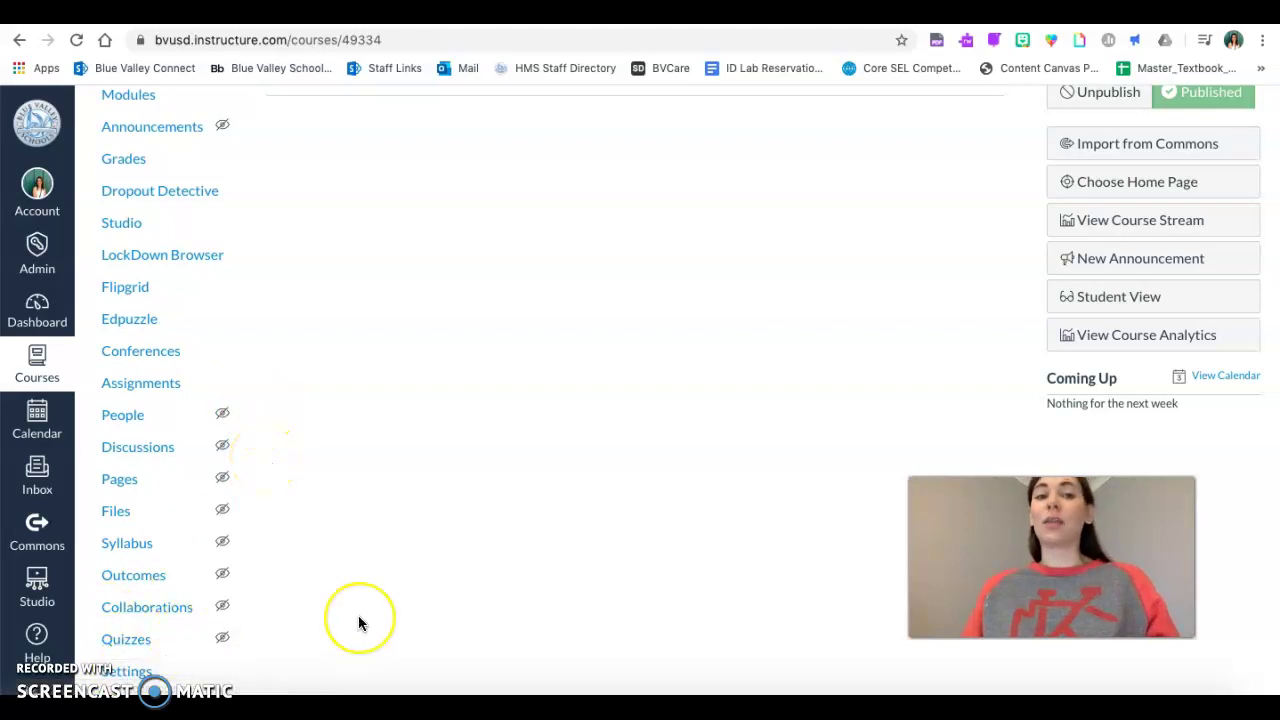
scroll(358, 620, down, 1)
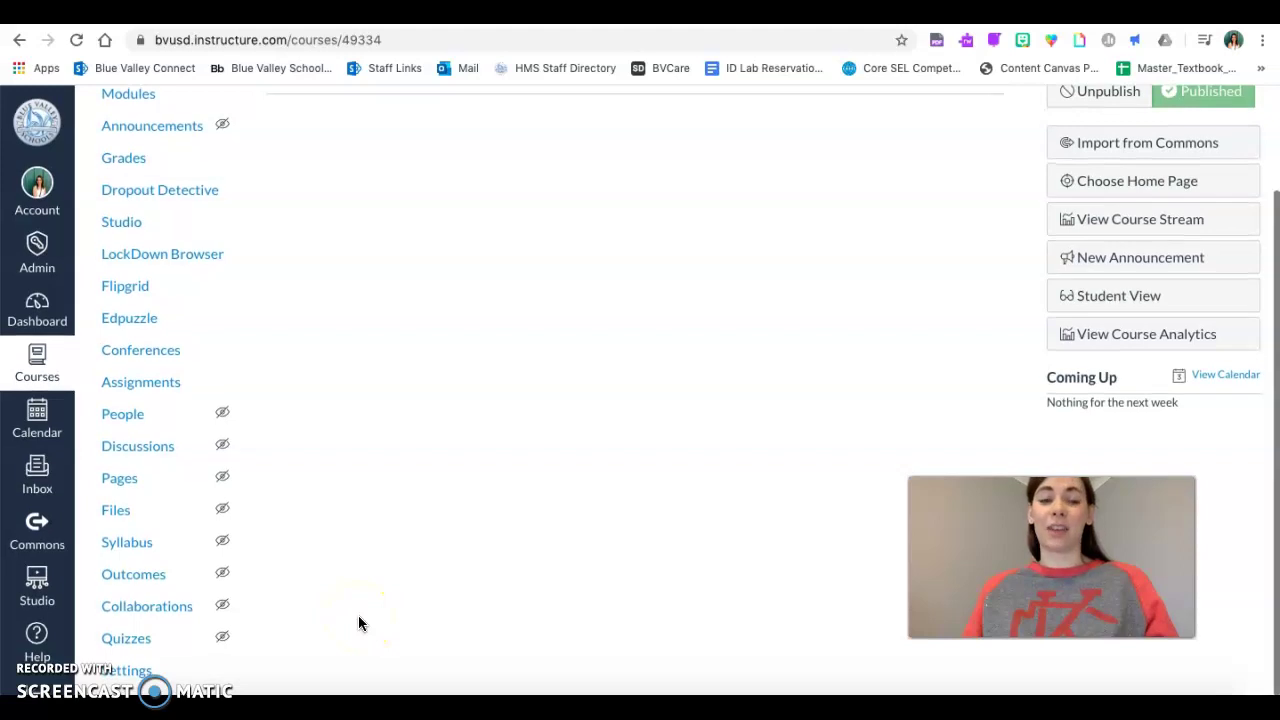
scroll(275, 453, up, 1)
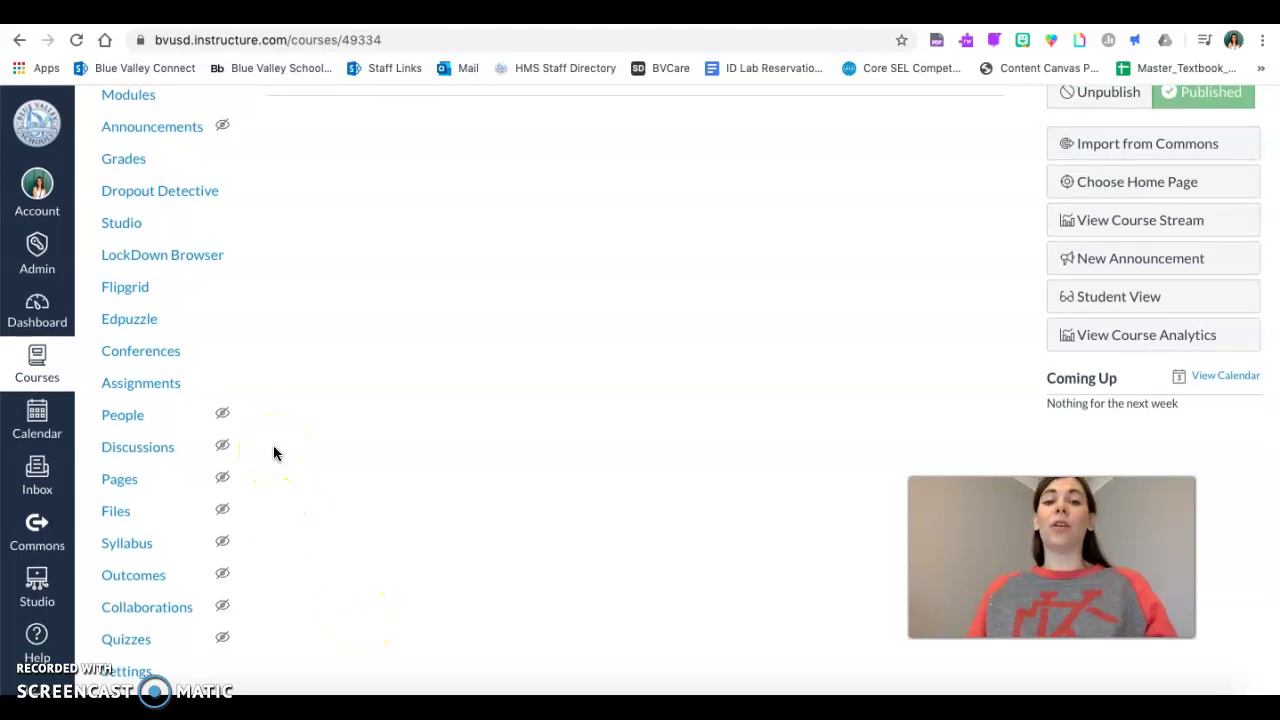
mouse_move(224, 424)
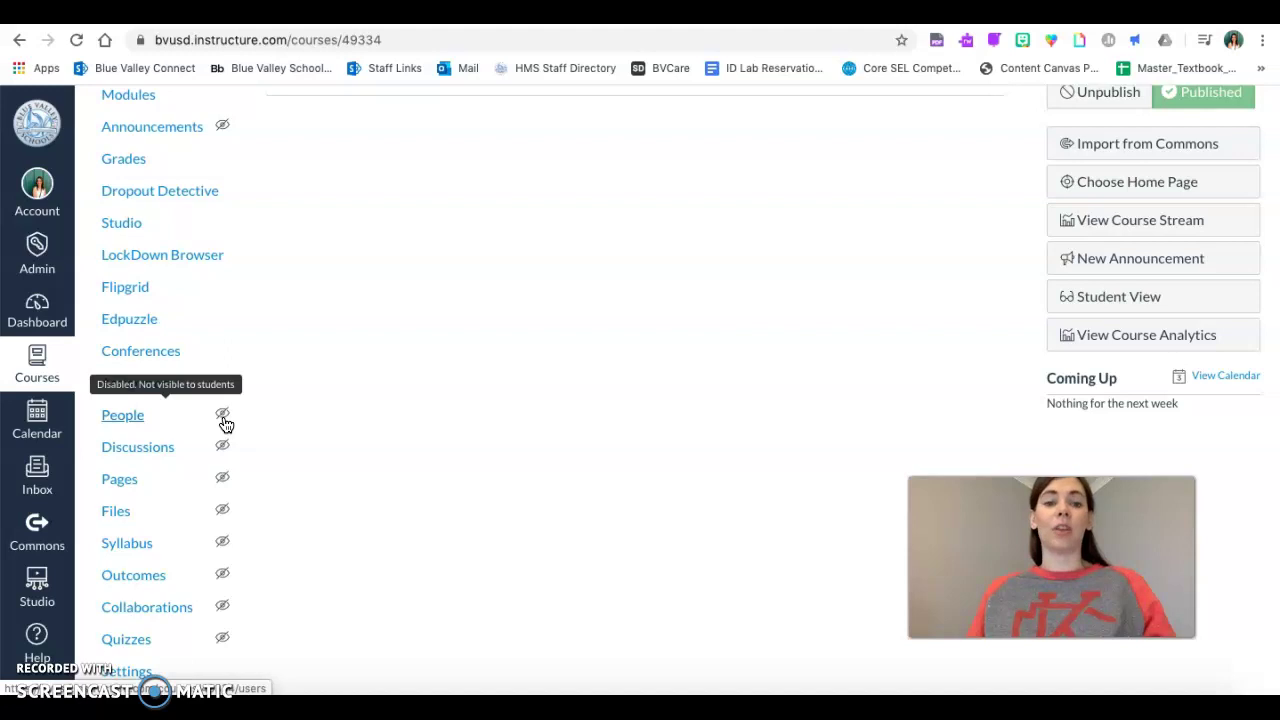
click(135, 683)
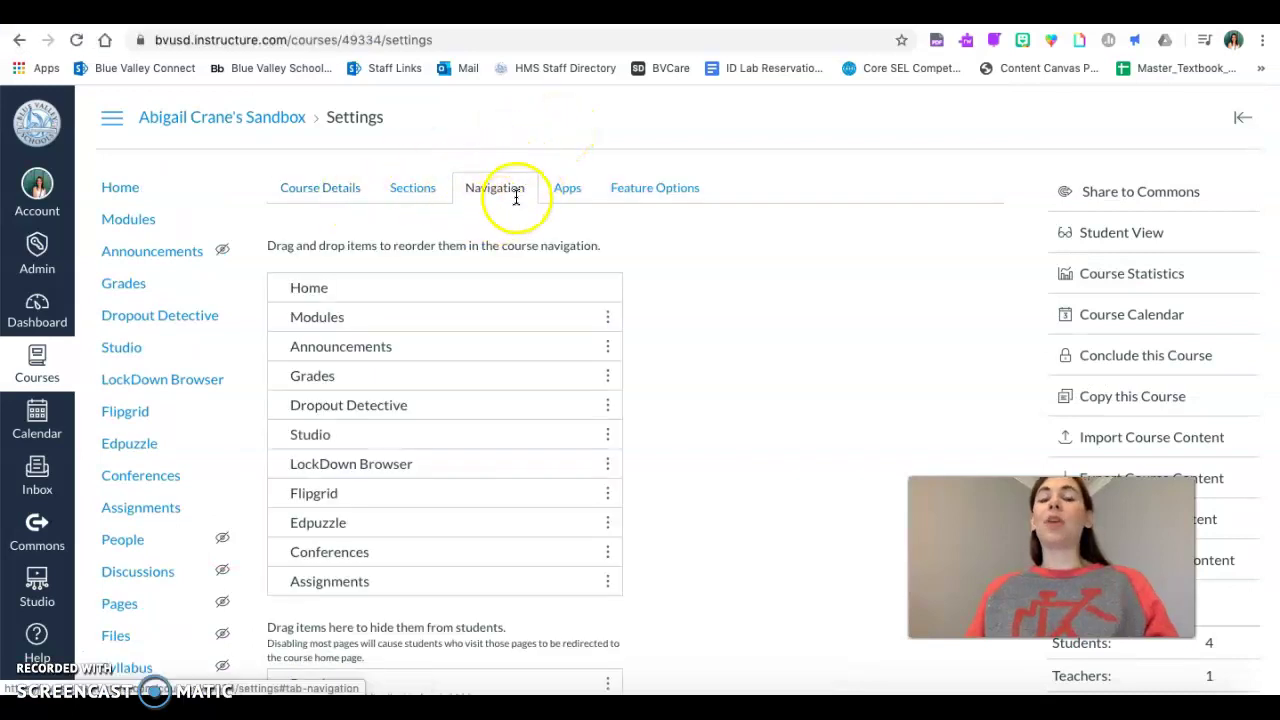
- Move Conferences from the visible course navigation into the items hidden from students
scroll(474, 201, down, 1)
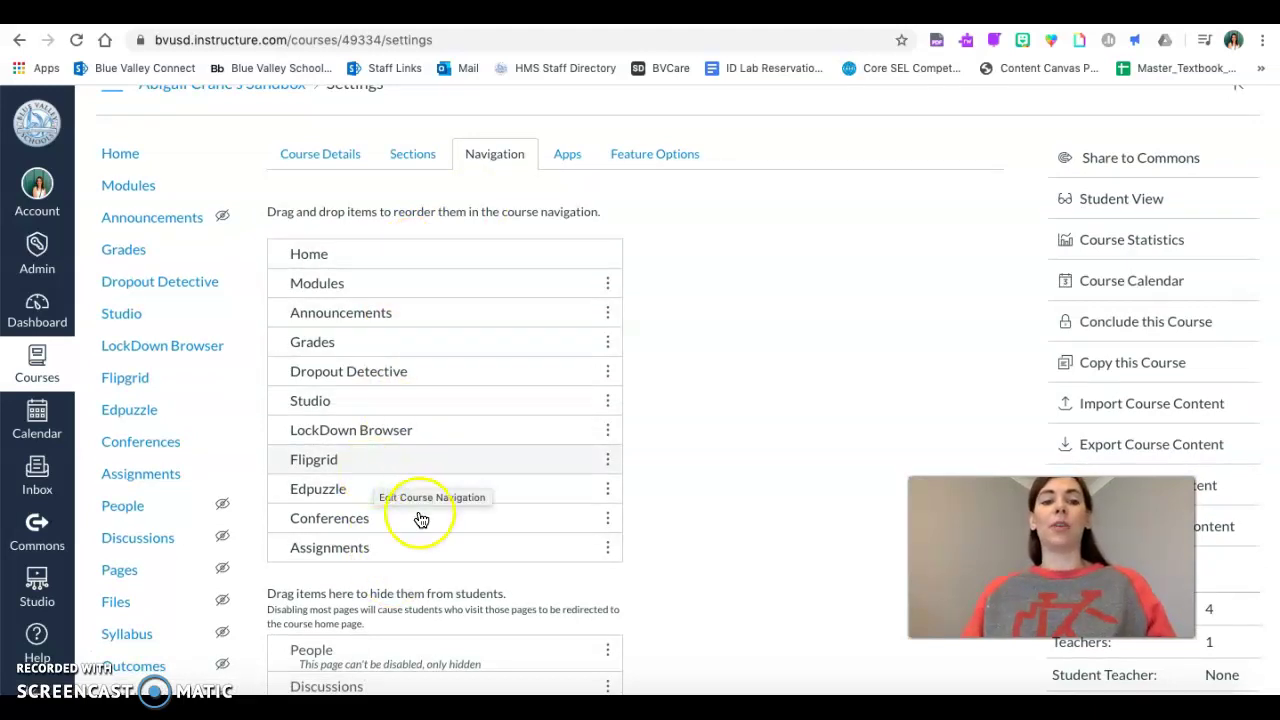
drag(436, 523, 419, 668)
scroll(419, 668, down, 1)
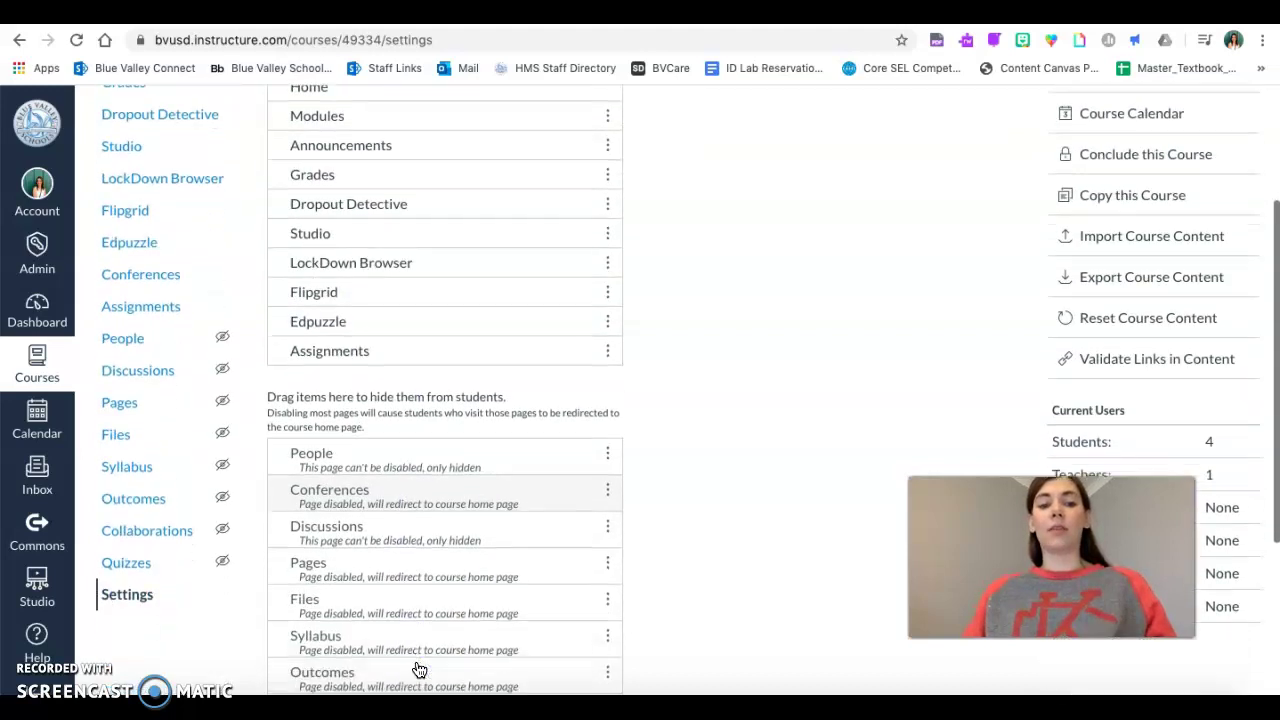
scroll(429, 520, down, 3)
scroll(432, 521, up, 3)
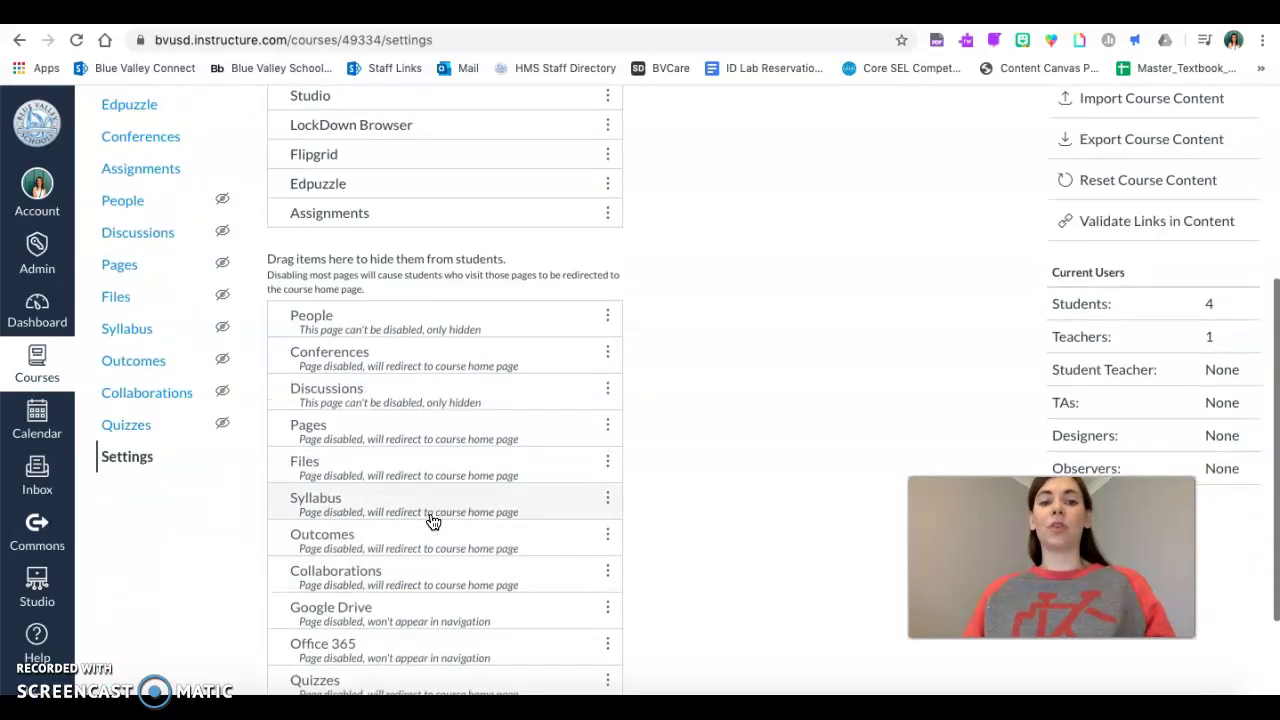
- Return Conferences to the visible course navigation between Edpuzzle and Assignments and save the navigation settings
click(390, 488)
drag(391, 491, 390, 346)
scroll(466, 457, down, 3)
click(294, 642)
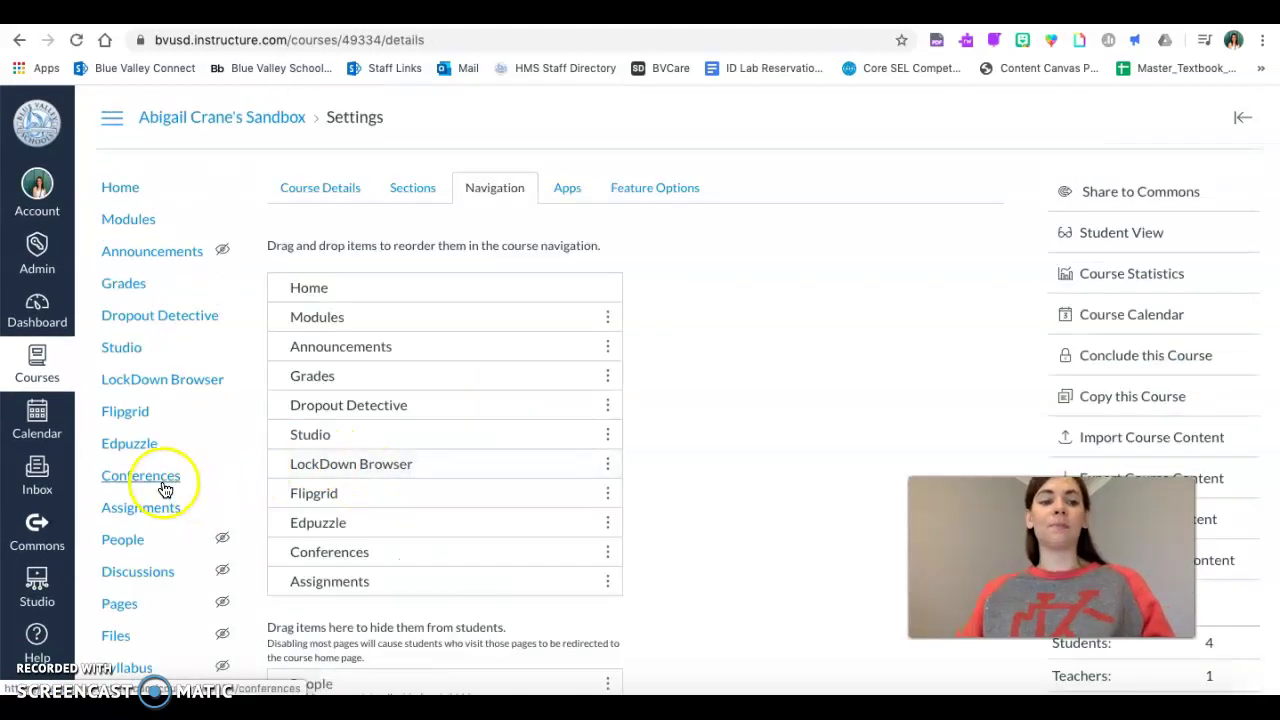
- Open the course's Conferences page and start a new conference with its default name cleared
click(164, 488)
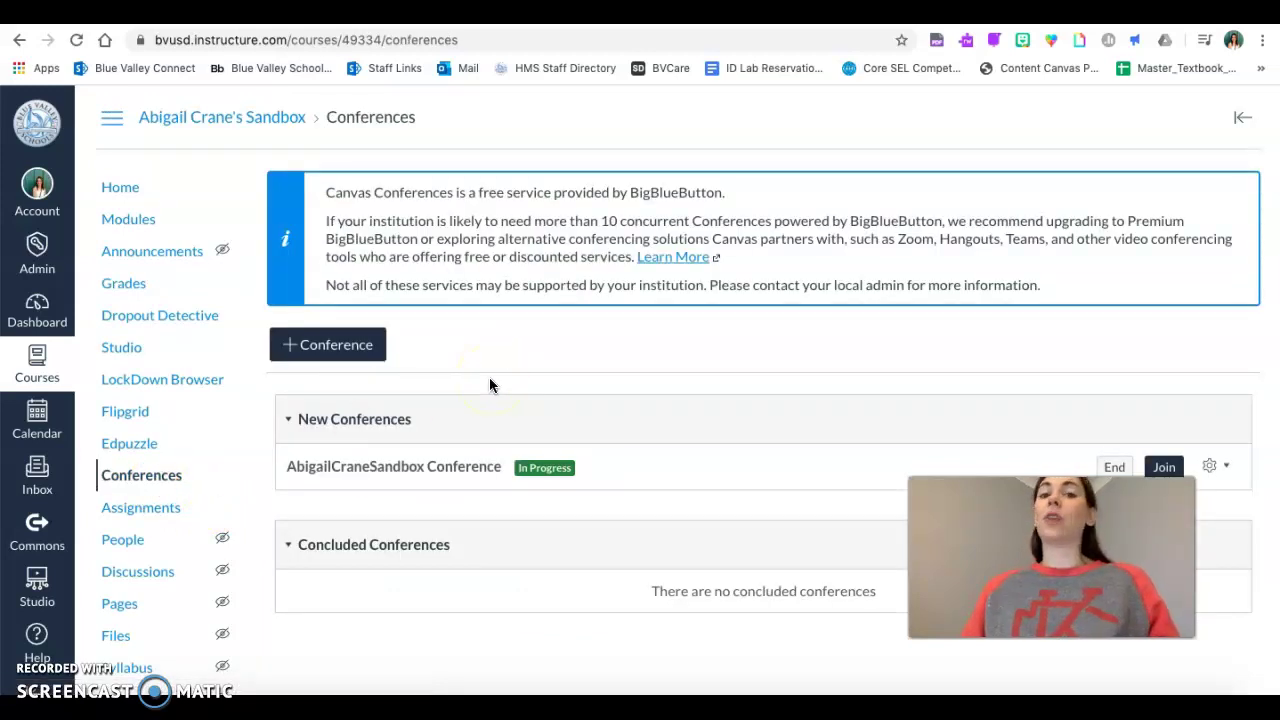
click(322, 350)
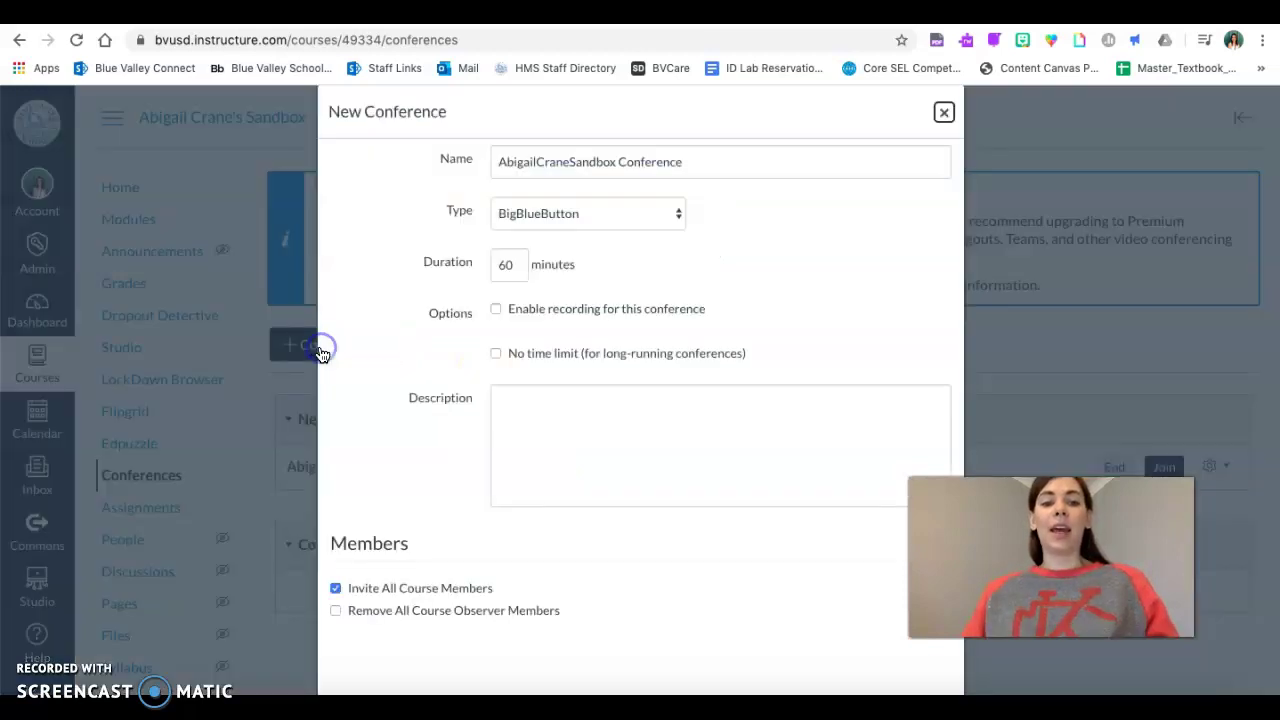
triple_click(627, 162)
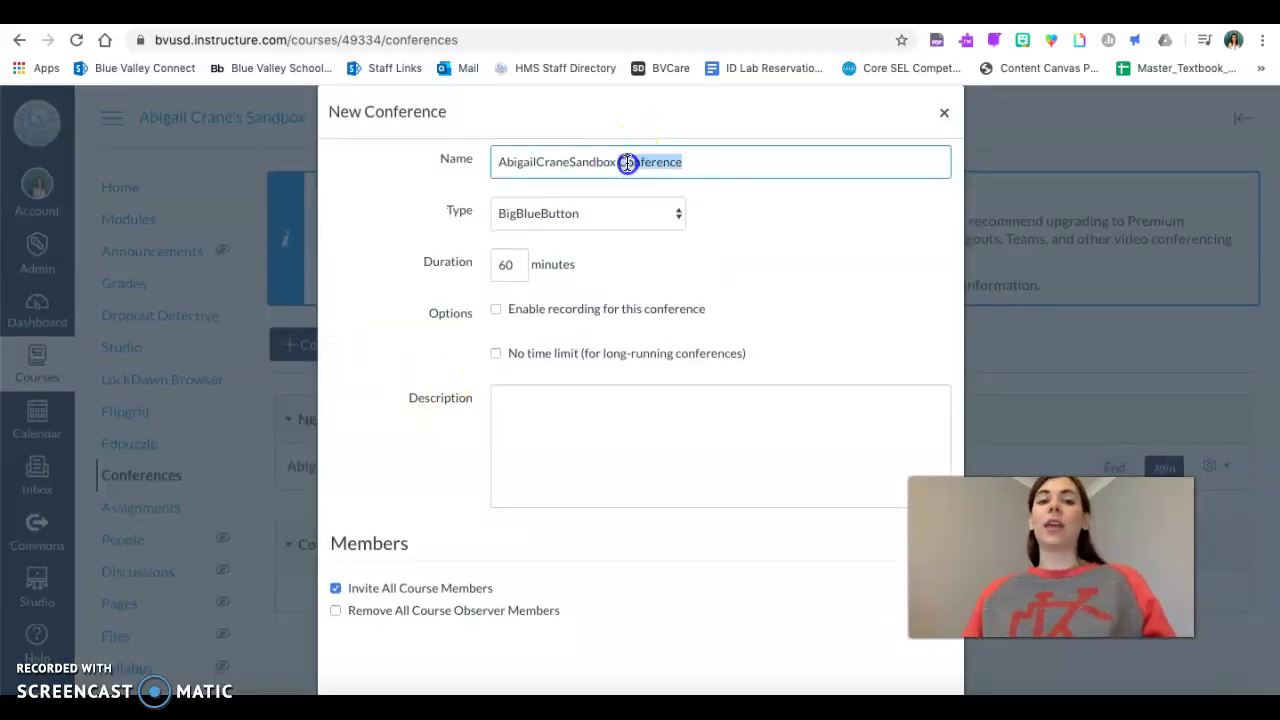
key(BackSpace)
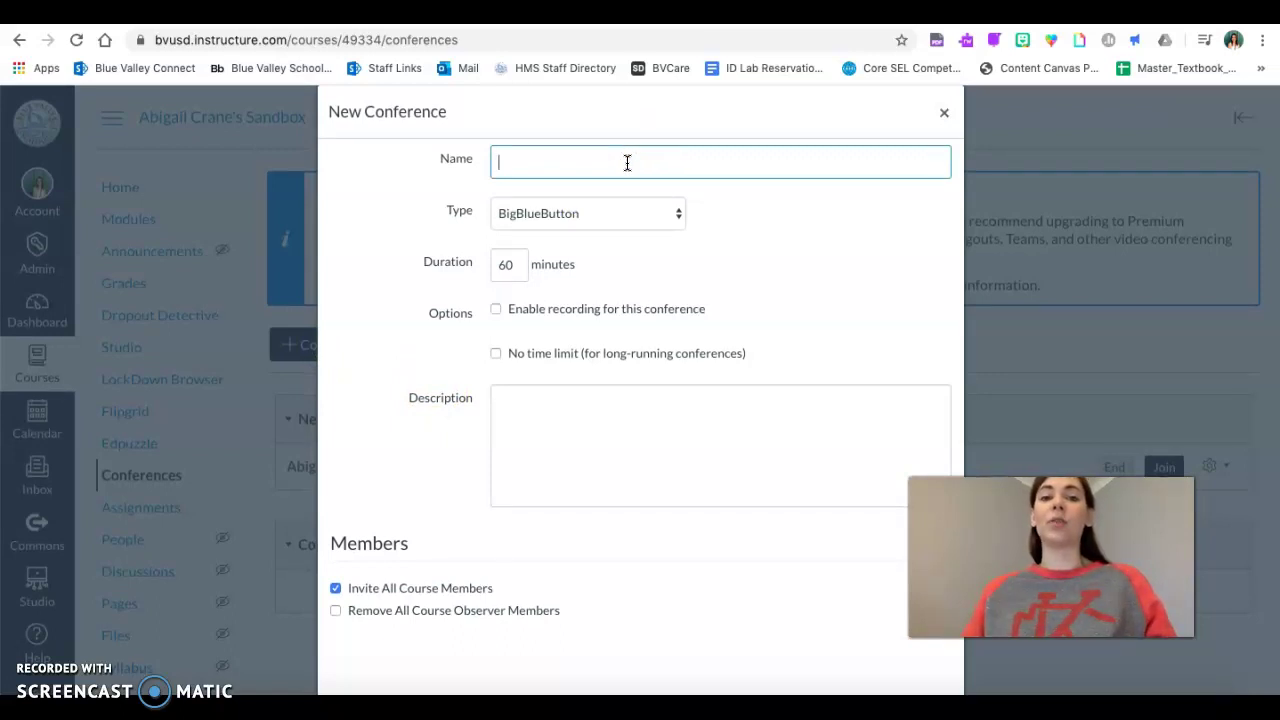
- Check the conference type choices, keep BigBlueButton, and set the new conference's duration to 15 minutes
click(560, 214)
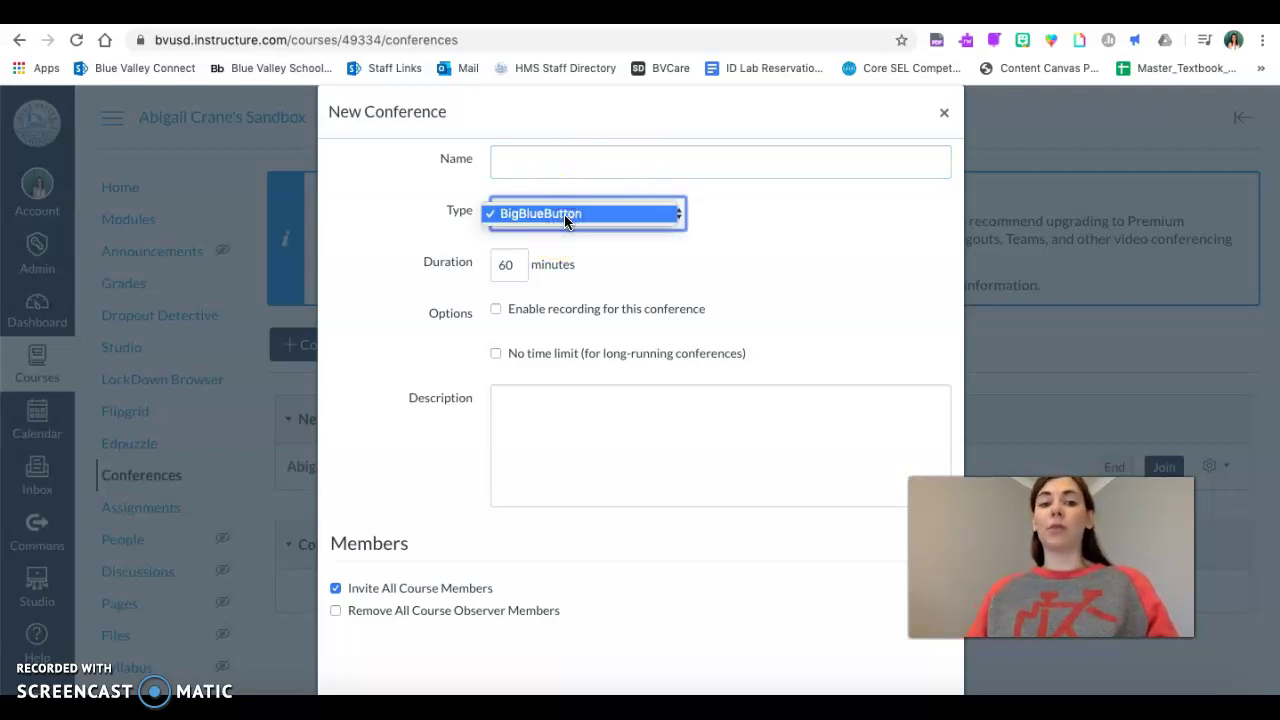
click(440, 208)
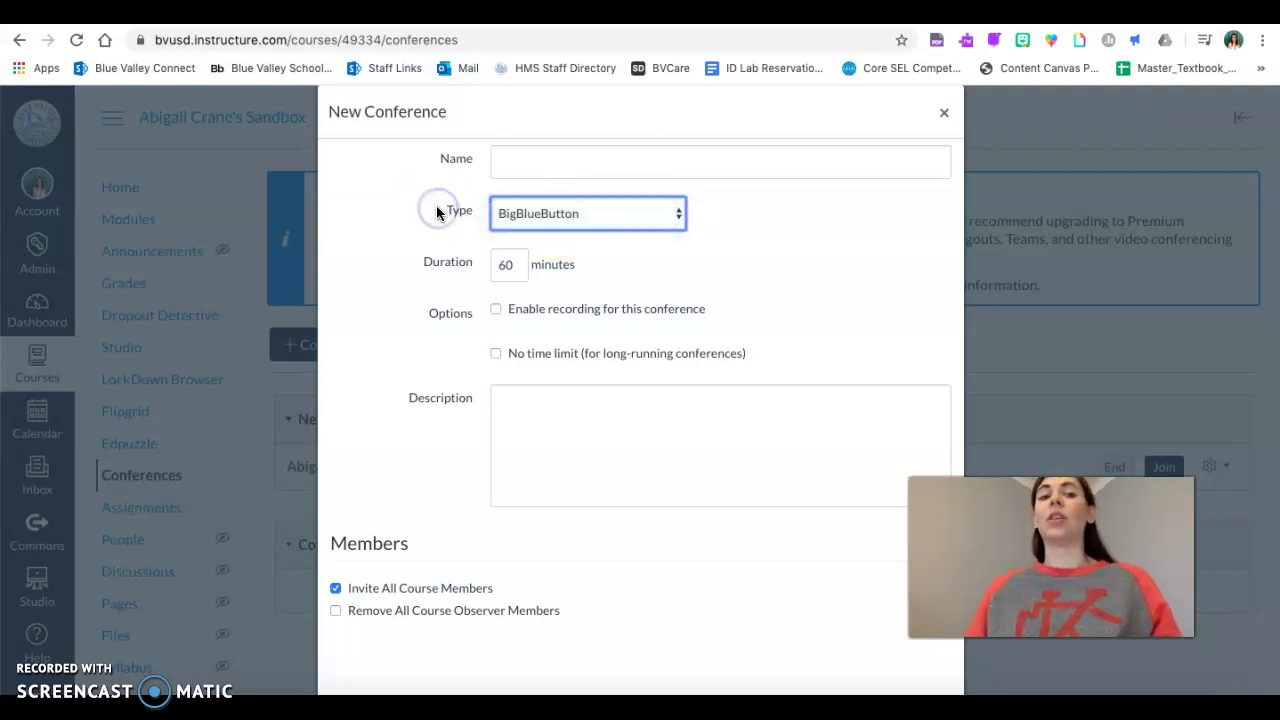
click(492, 264)
click(501, 267)
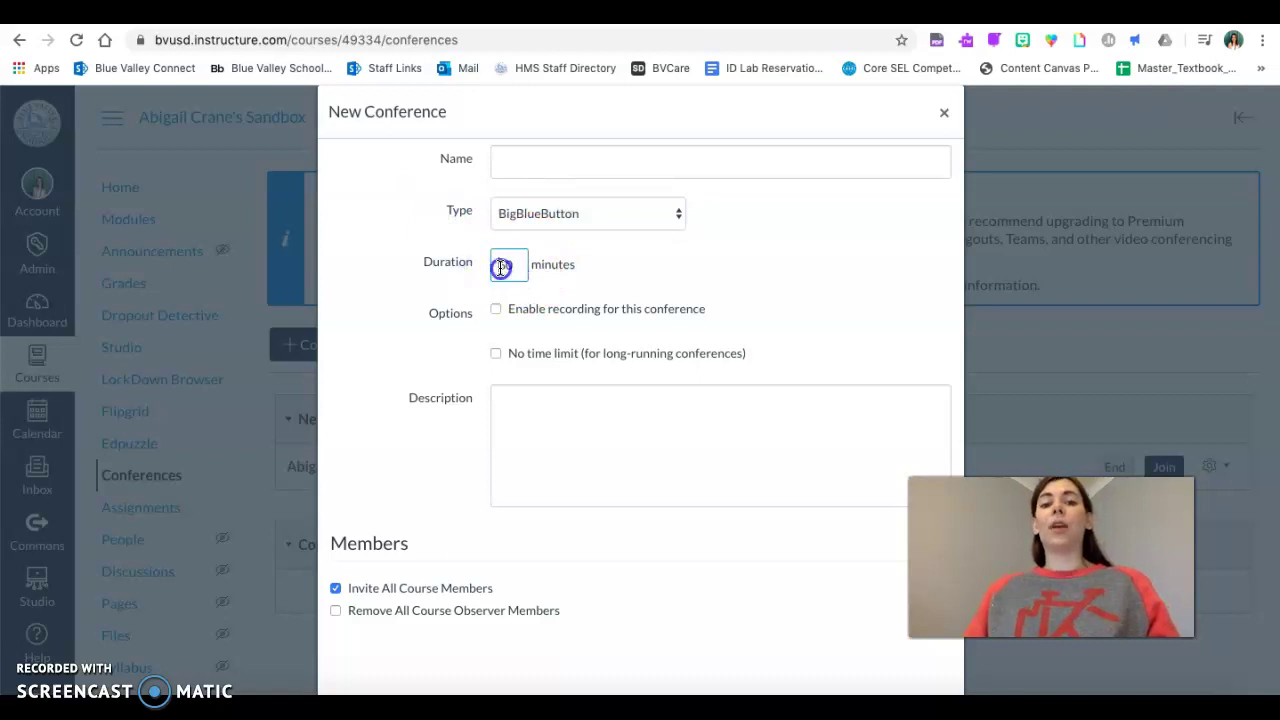
text(15)
click(427, 294)
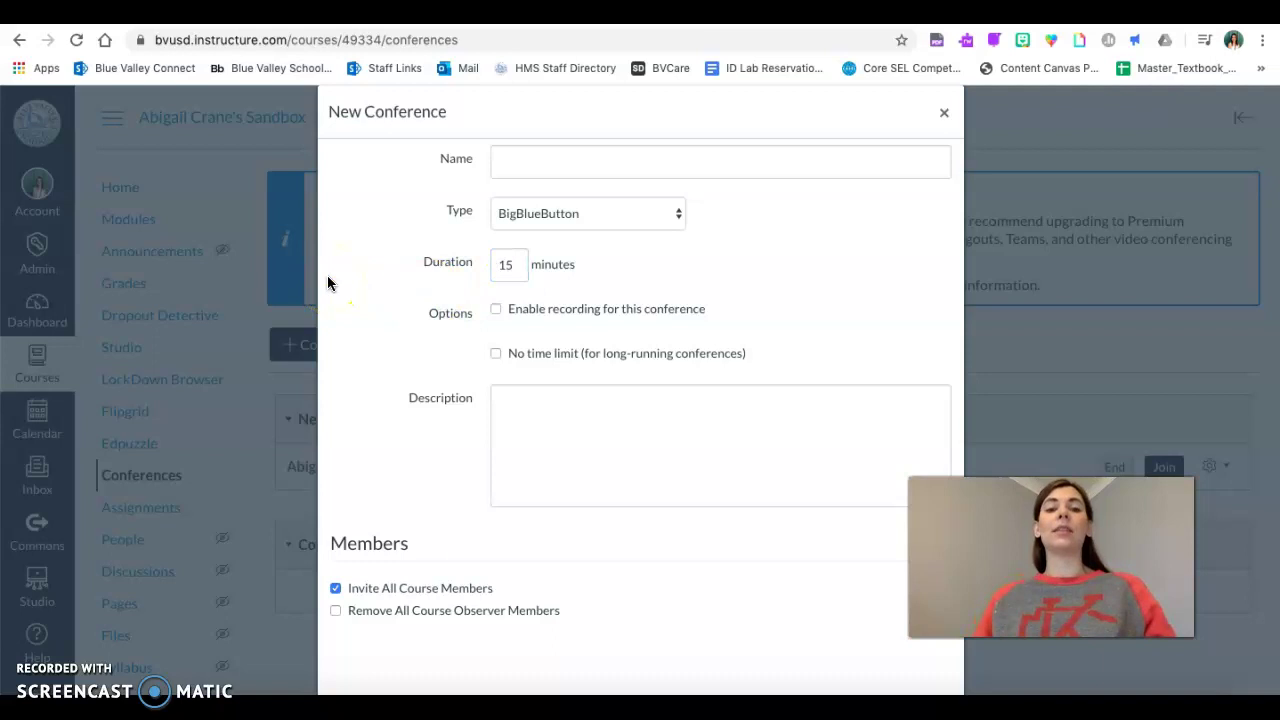
- Enable recording for the new conference and try the no time limit option, leaving it unselected
click(590, 306)
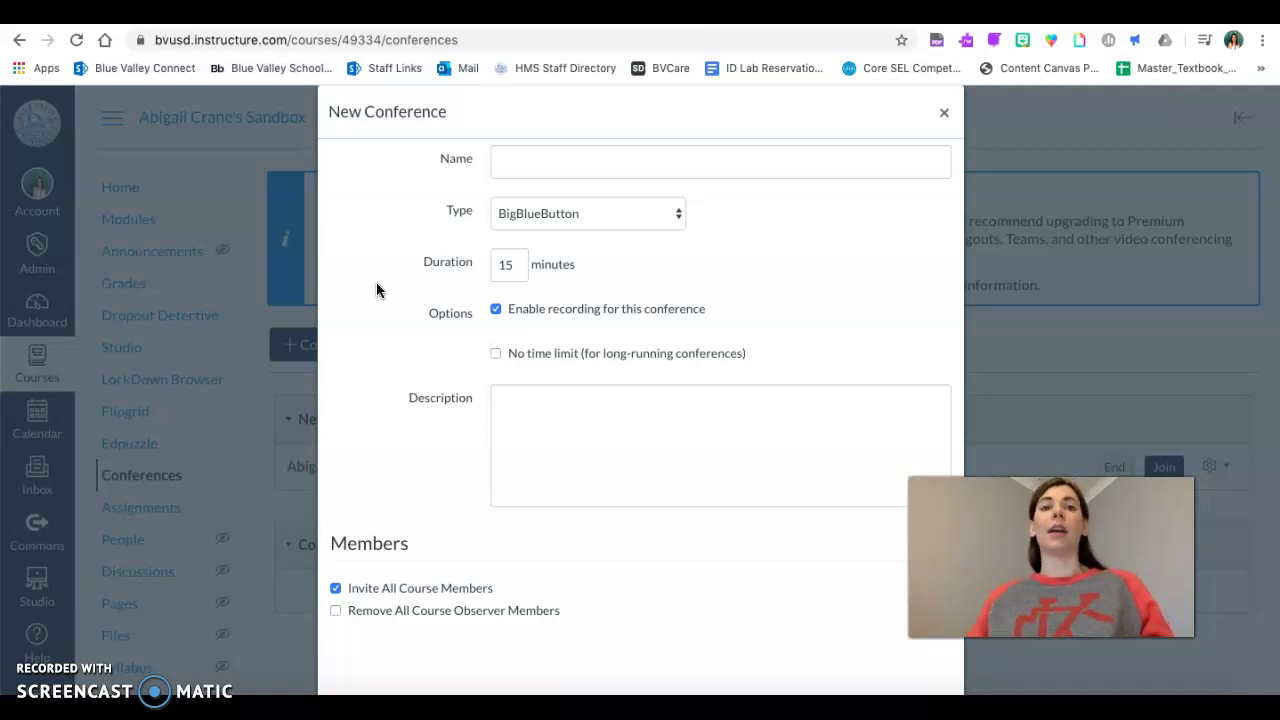
click(613, 356)
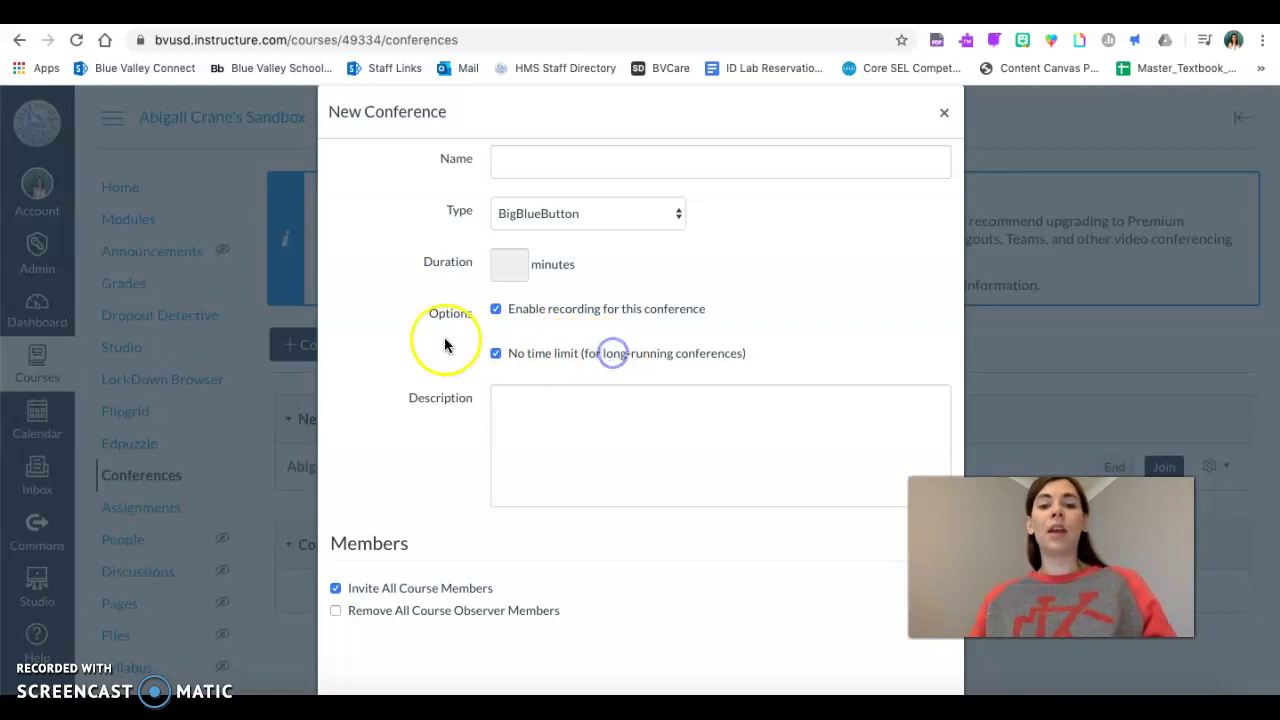
click(563, 353)
click(538, 358)
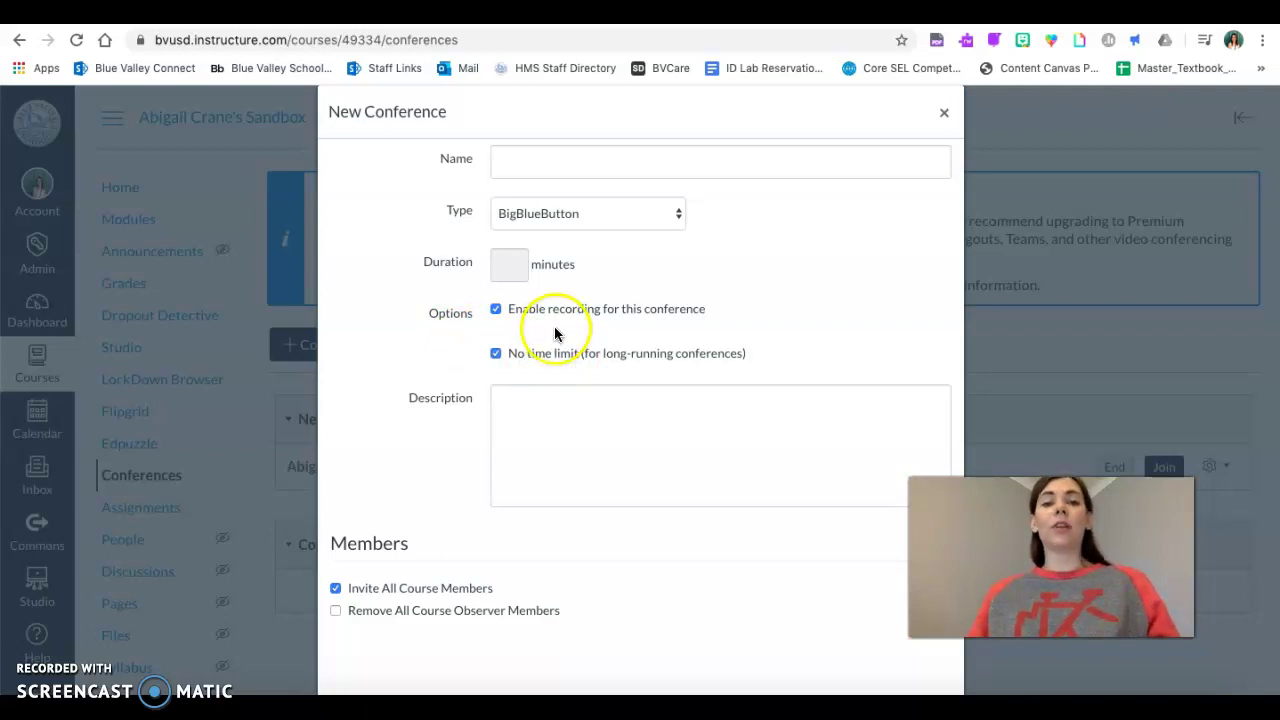
click(569, 357)
click(518, 264)
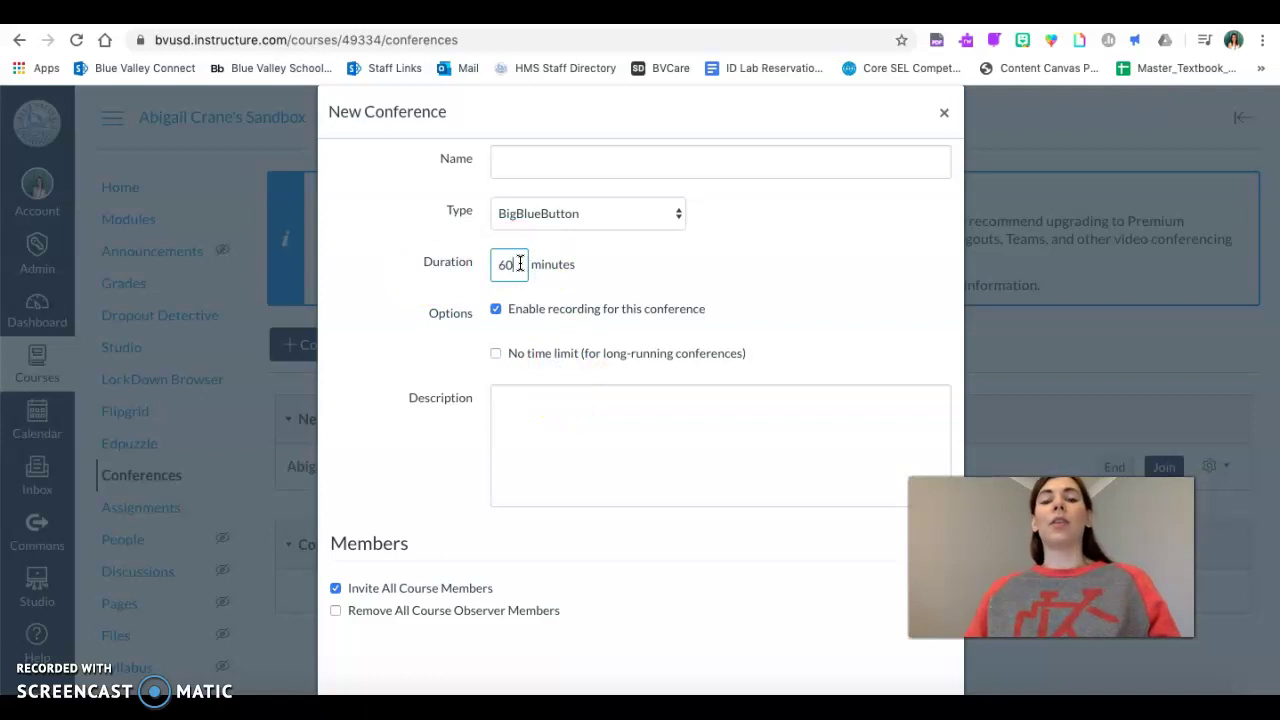
- Turn off inviting all course members to the new conference and select the two listed members individually
scroll(443, 372, down, 1)
click(443, 367)
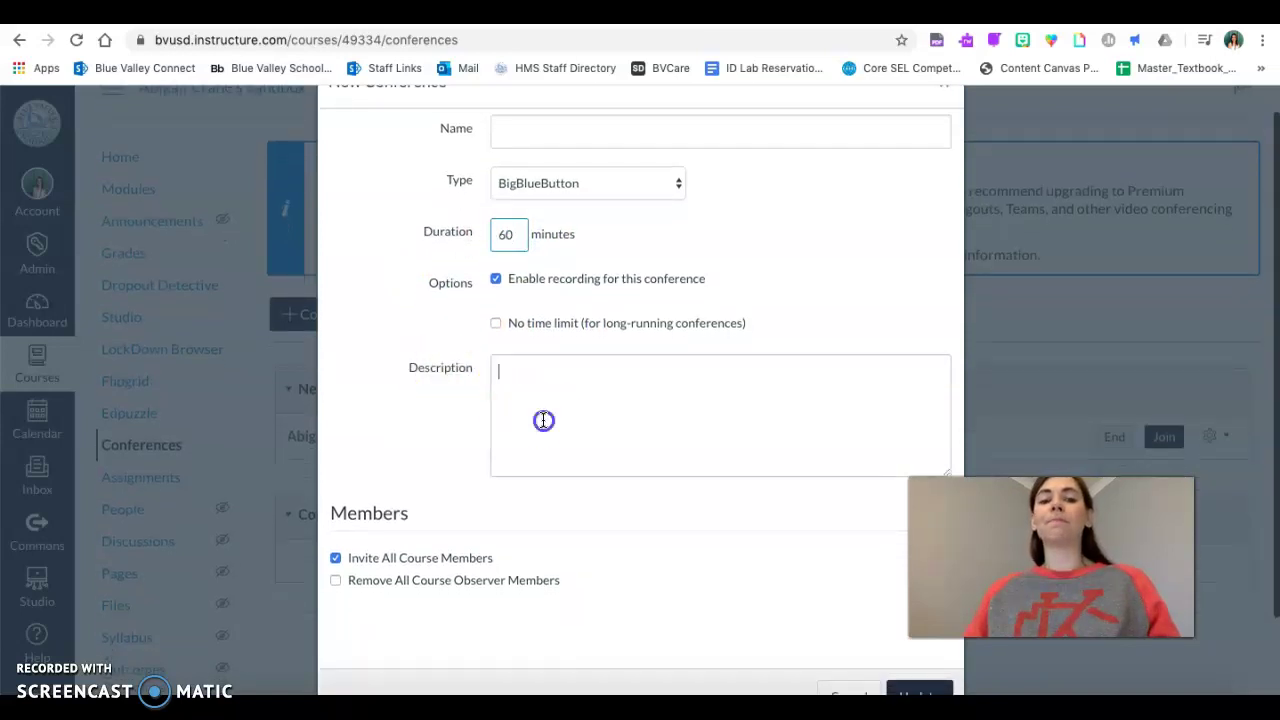
scroll(395, 370, down, 1)
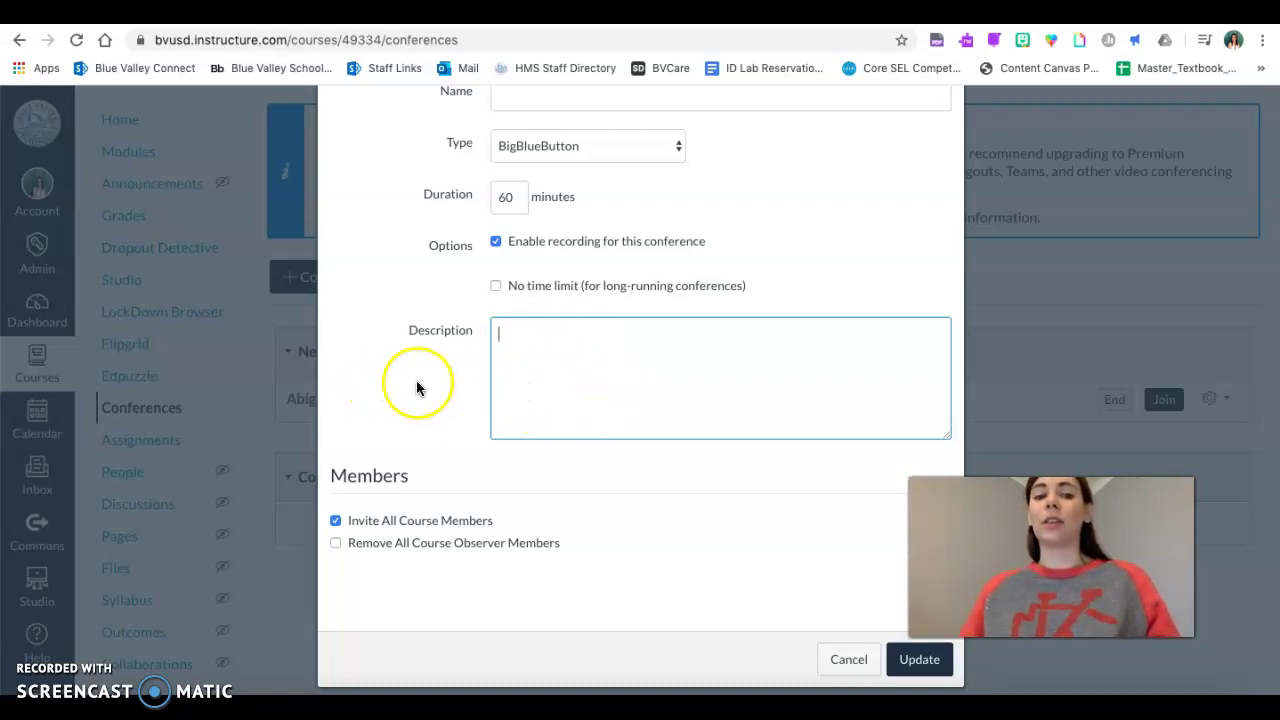
scroll(421, 399, down, 1)
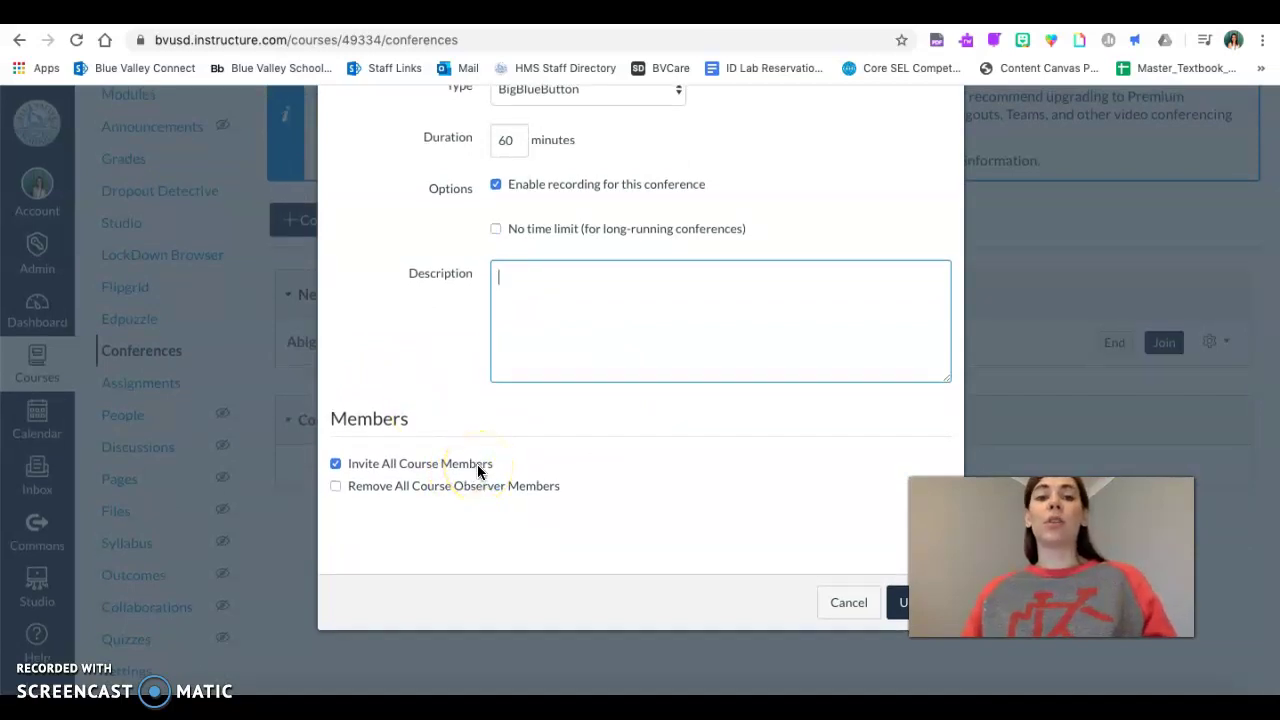
click(369, 465)
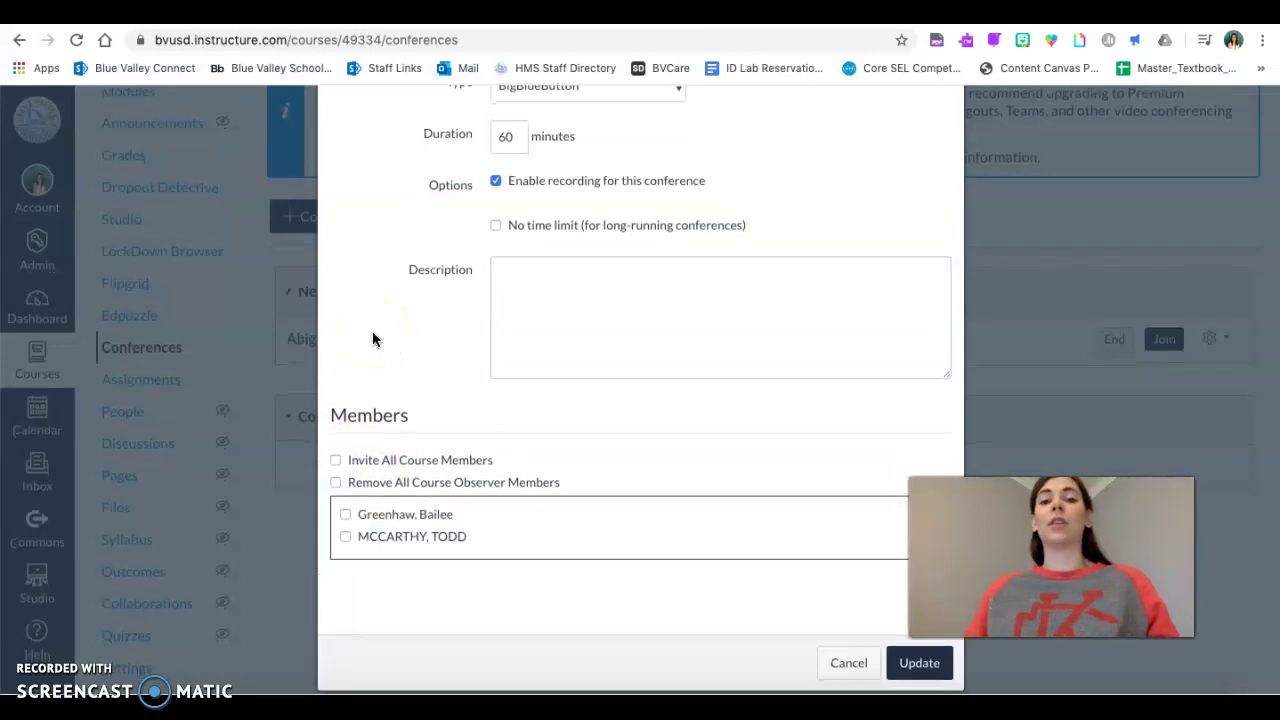
click(425, 520)
click(433, 543)
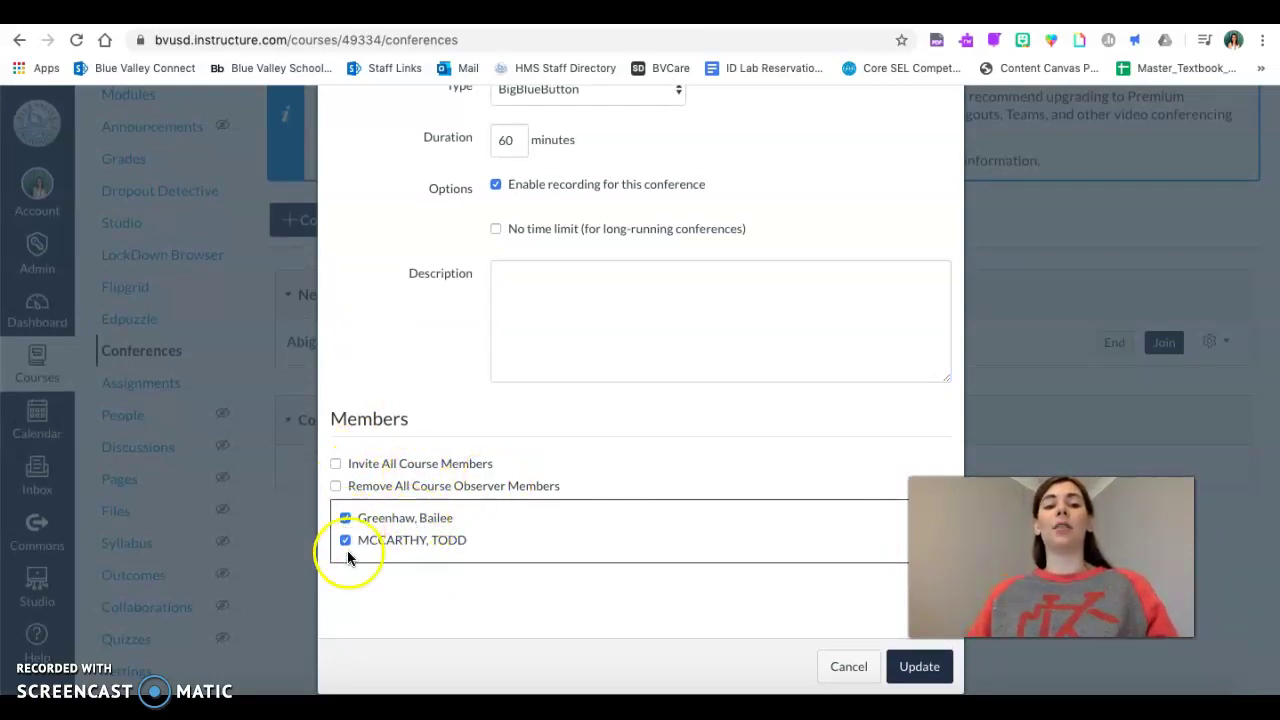
click(543, 378)
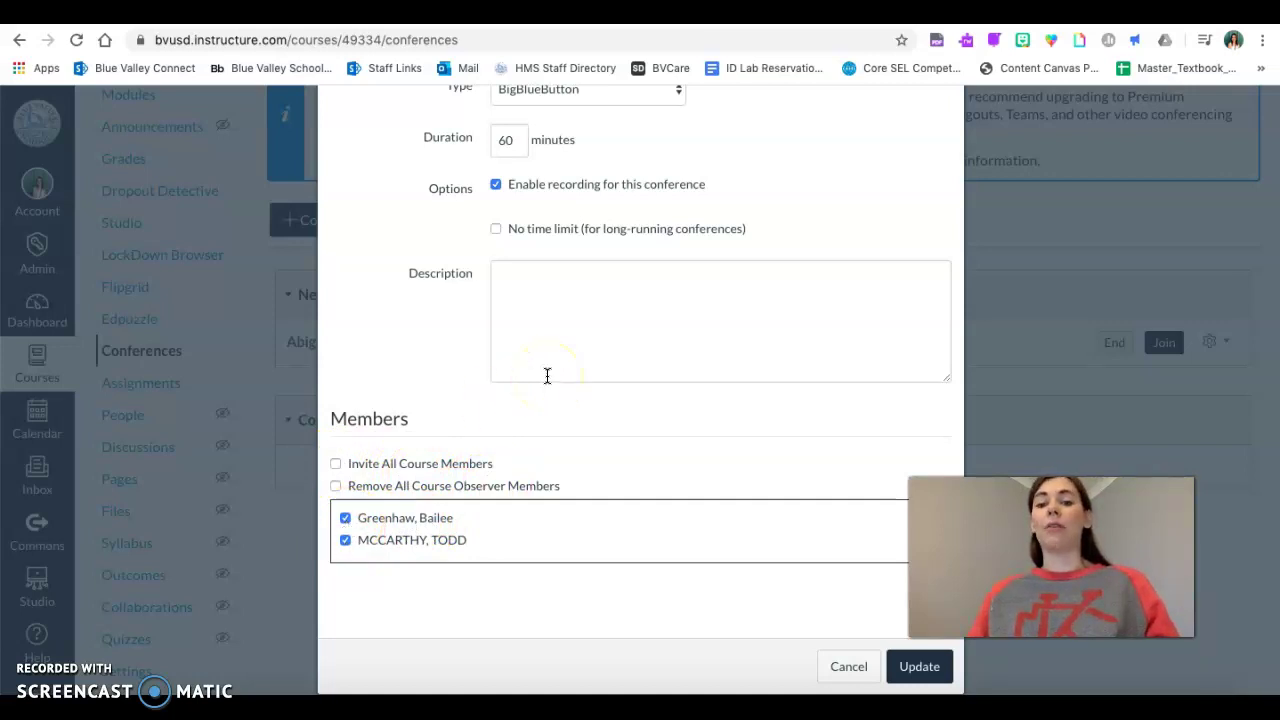
- Invite all course members again and cancel the creation of the new conference
click(401, 468)
click(500, 251)
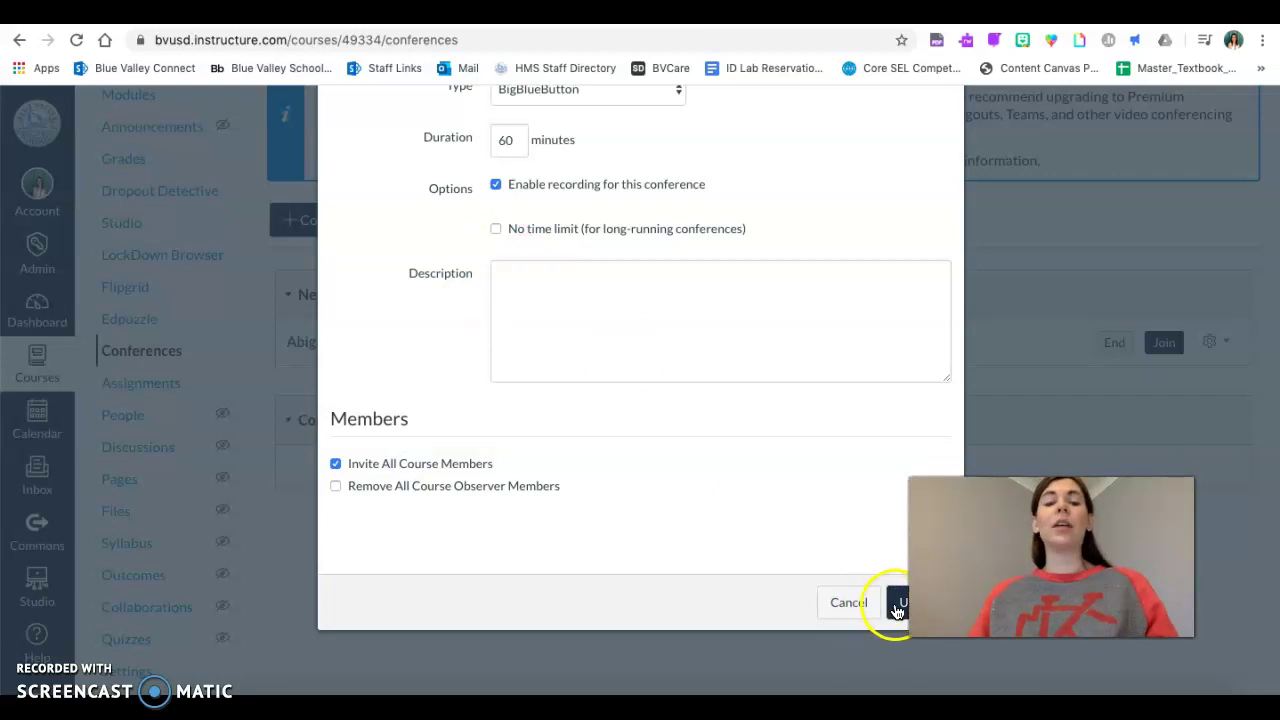
click(857, 606)
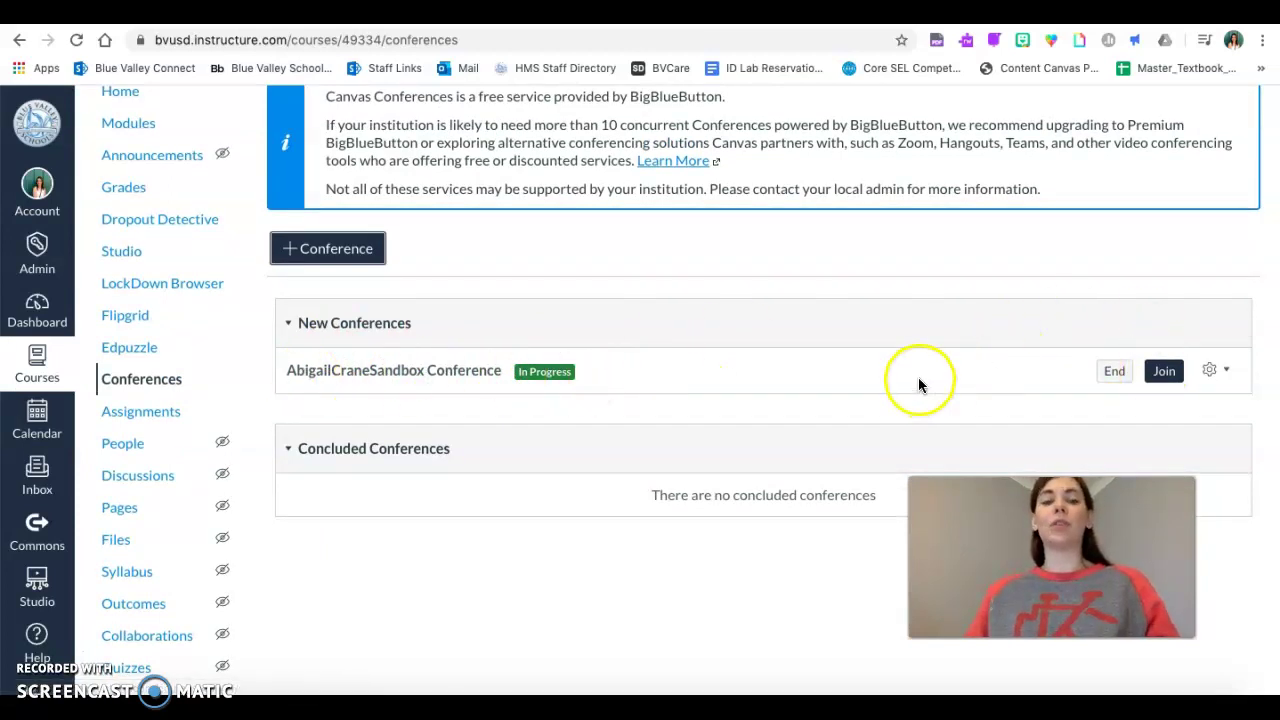
- Join the in-progress course conference and open its breakout rooms setup from the user management options
scroll(918, 380, up, 1)
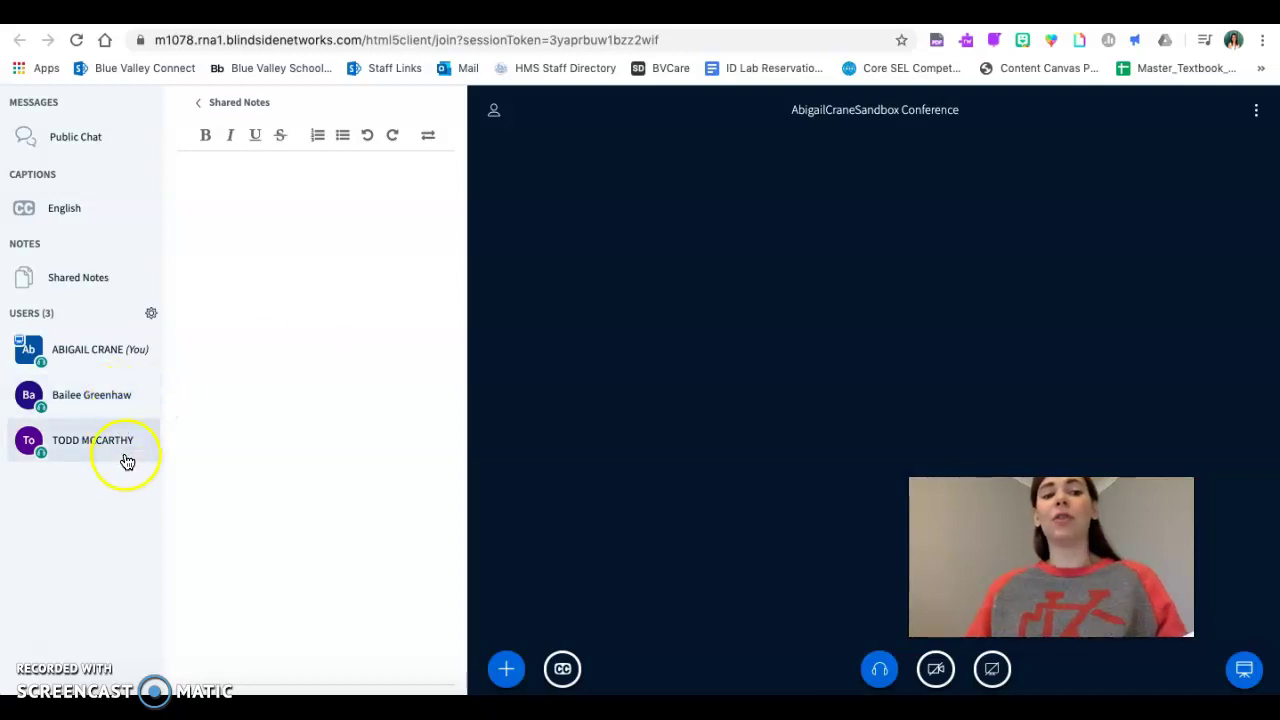
click(153, 314)
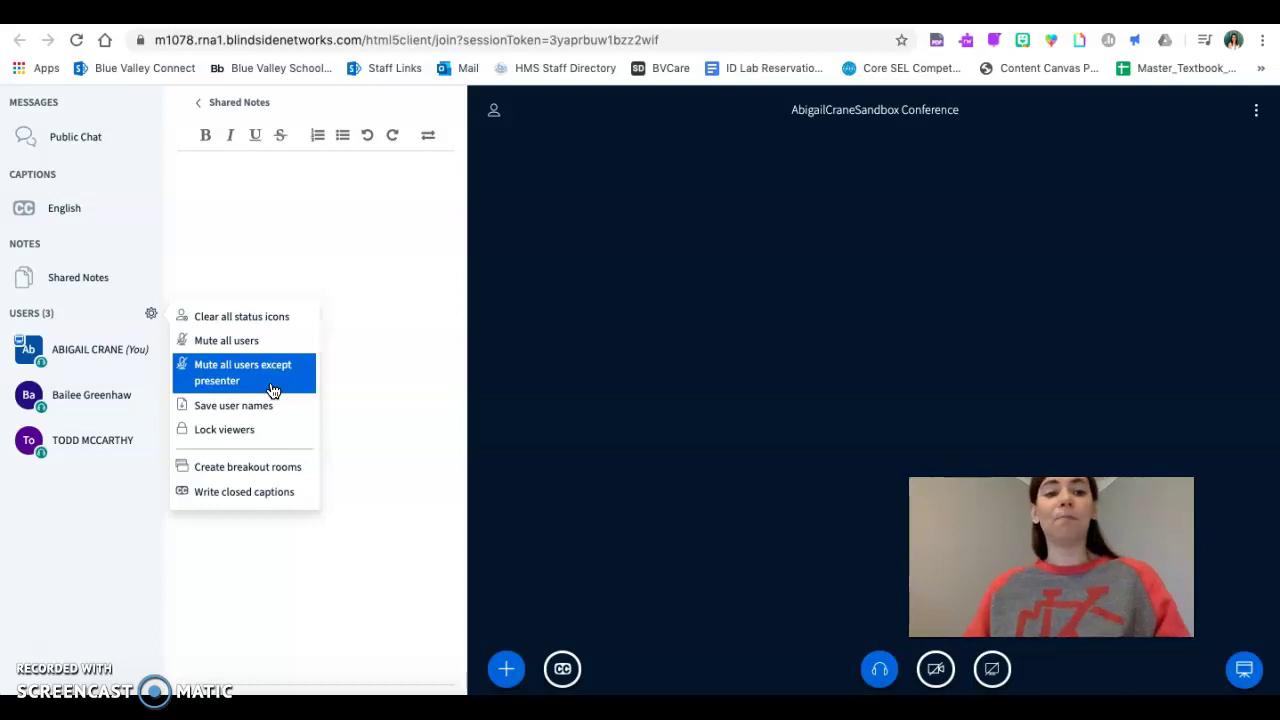
click(267, 438)
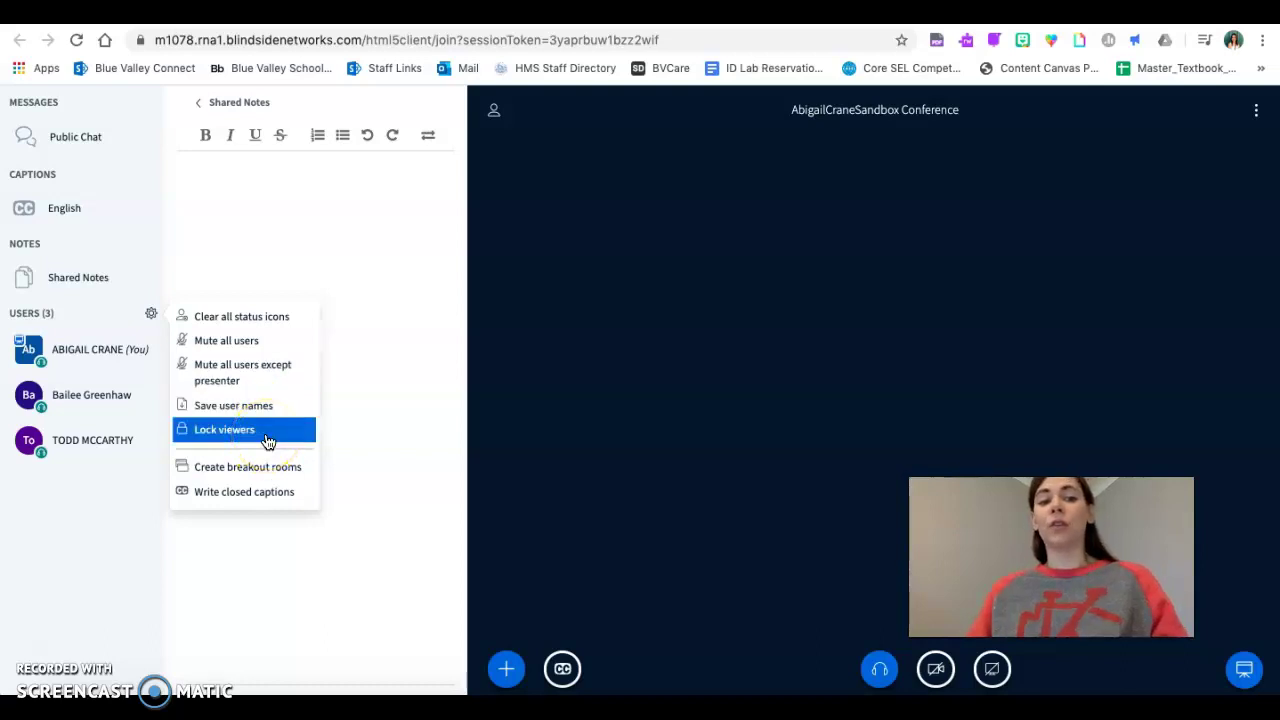
click(266, 468)
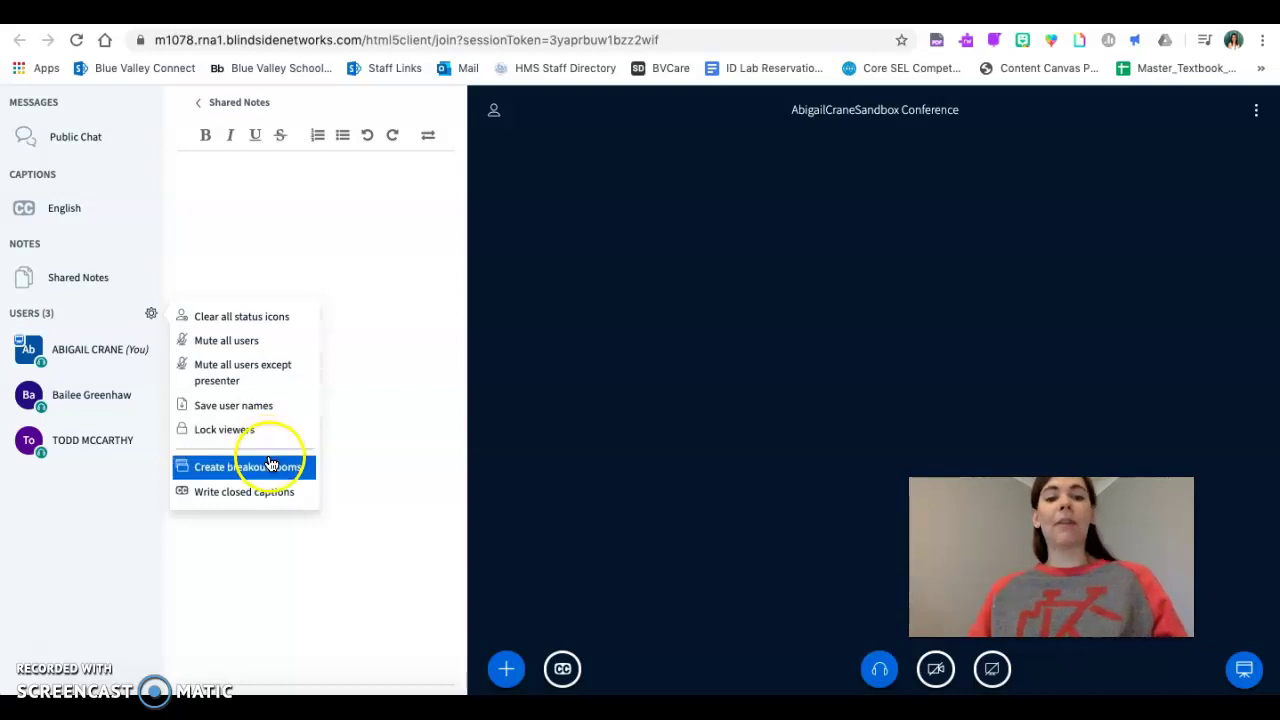
click(268, 470)
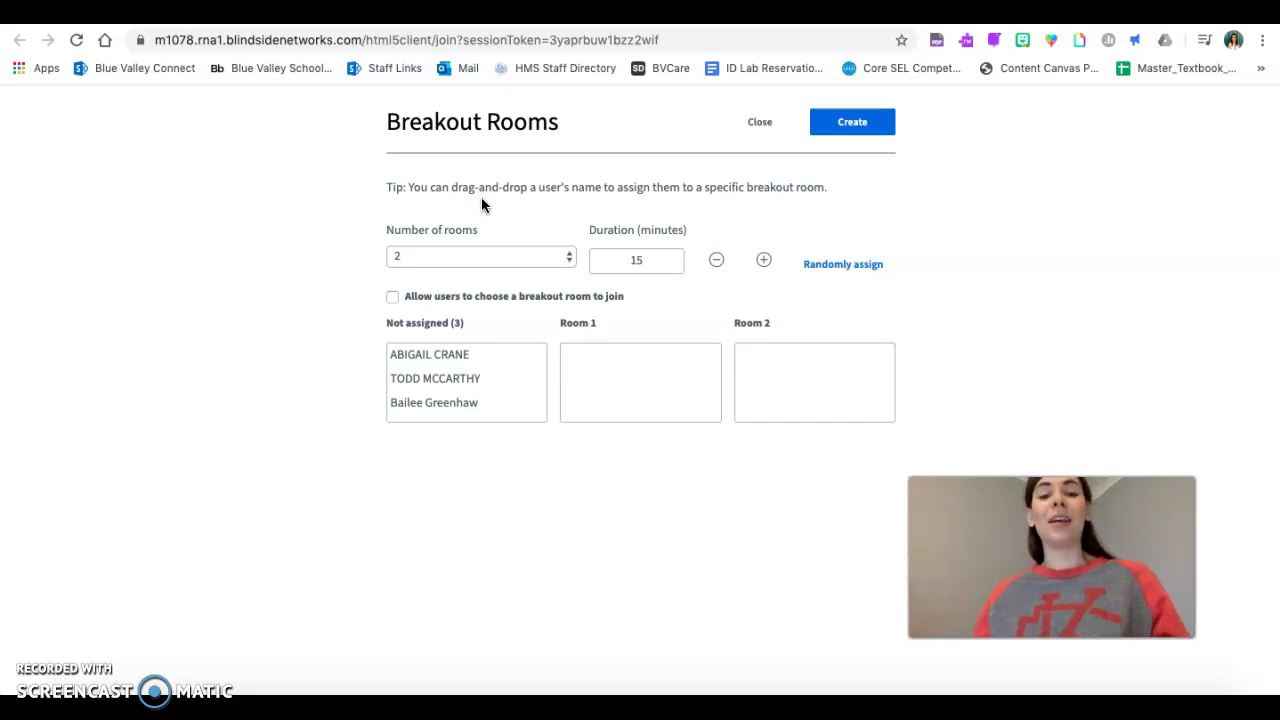
- Review the room count choices, keep two breakout rooms, and set the breakout duration to 5 minutes
click(492, 258)
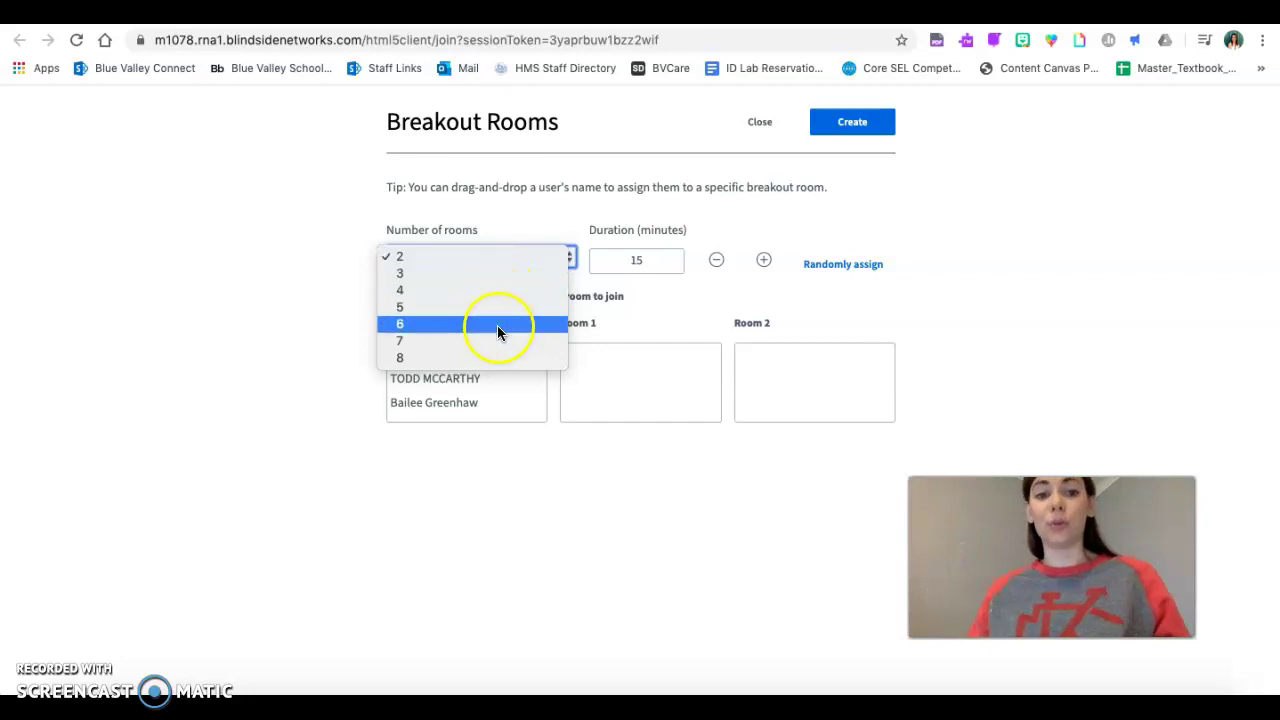
click(662, 309)
drag(660, 263, 615, 262)
text(5)
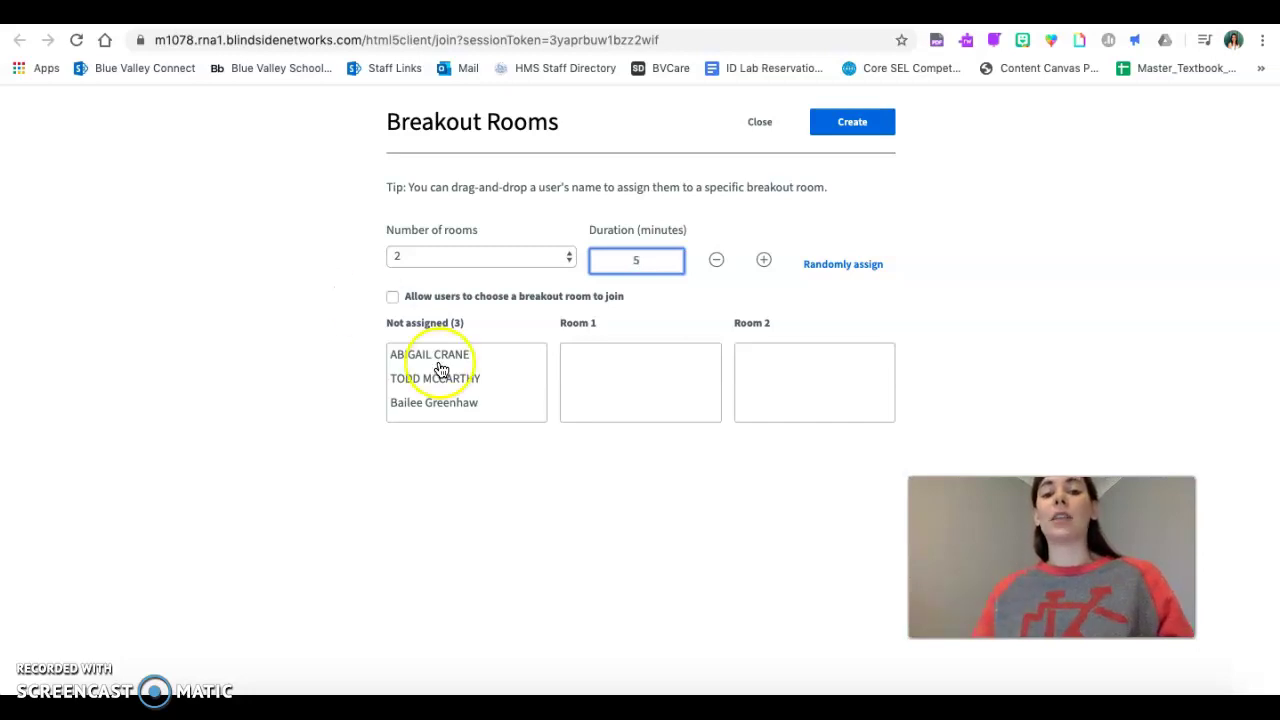
- Assign one attendee each to Room 1 and Room 2, allow users to choose a room, and close the setup without creating the rooms
click(865, 277)
drag(680, 371, 654, 361)
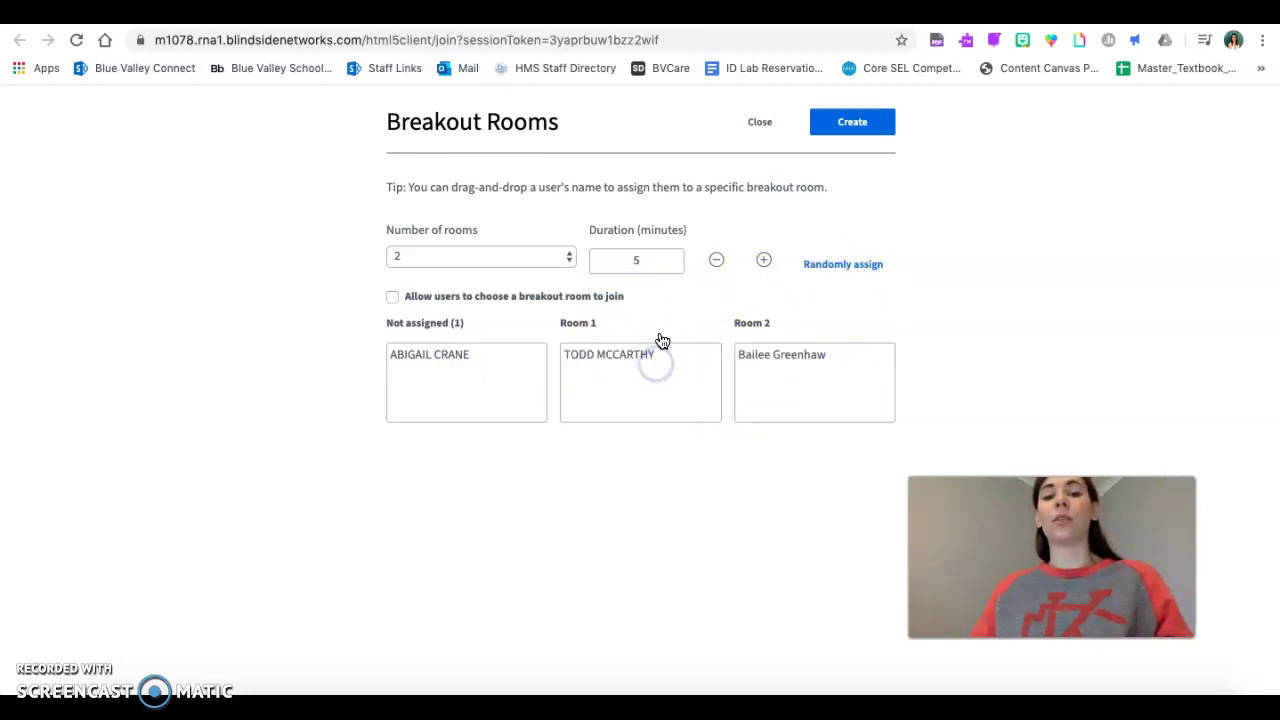
click(574, 298)
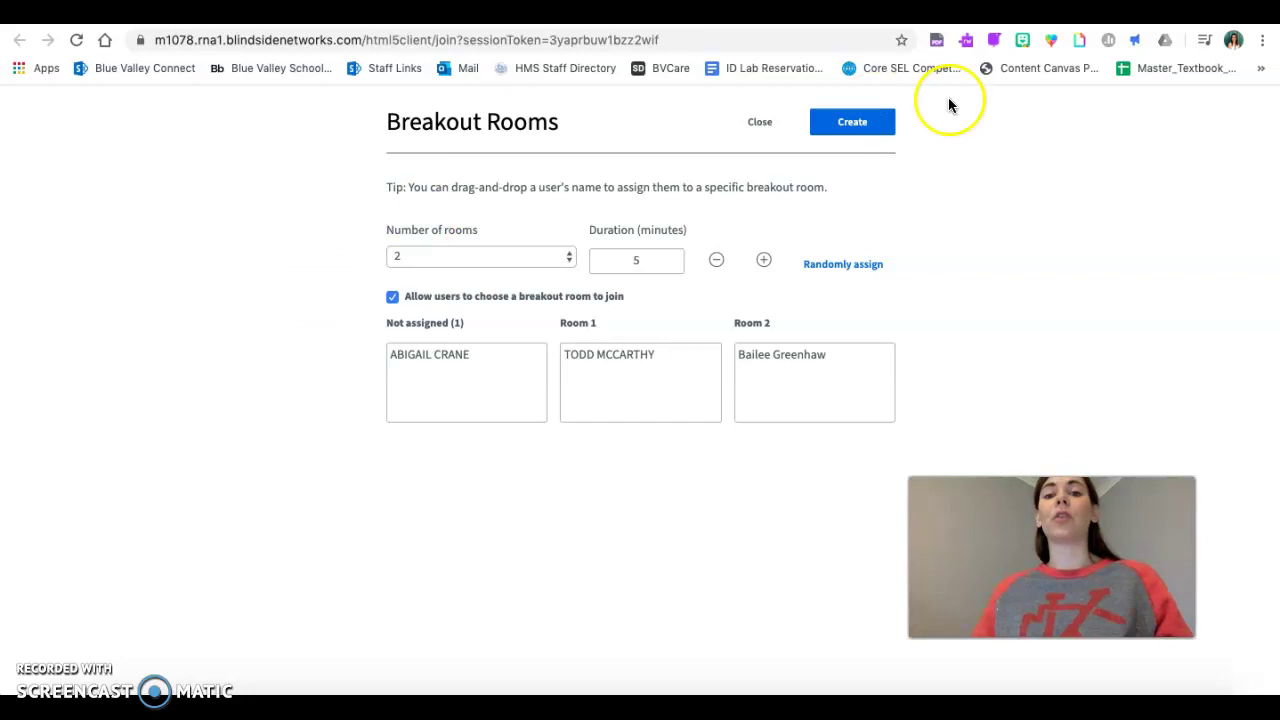
click(759, 123)
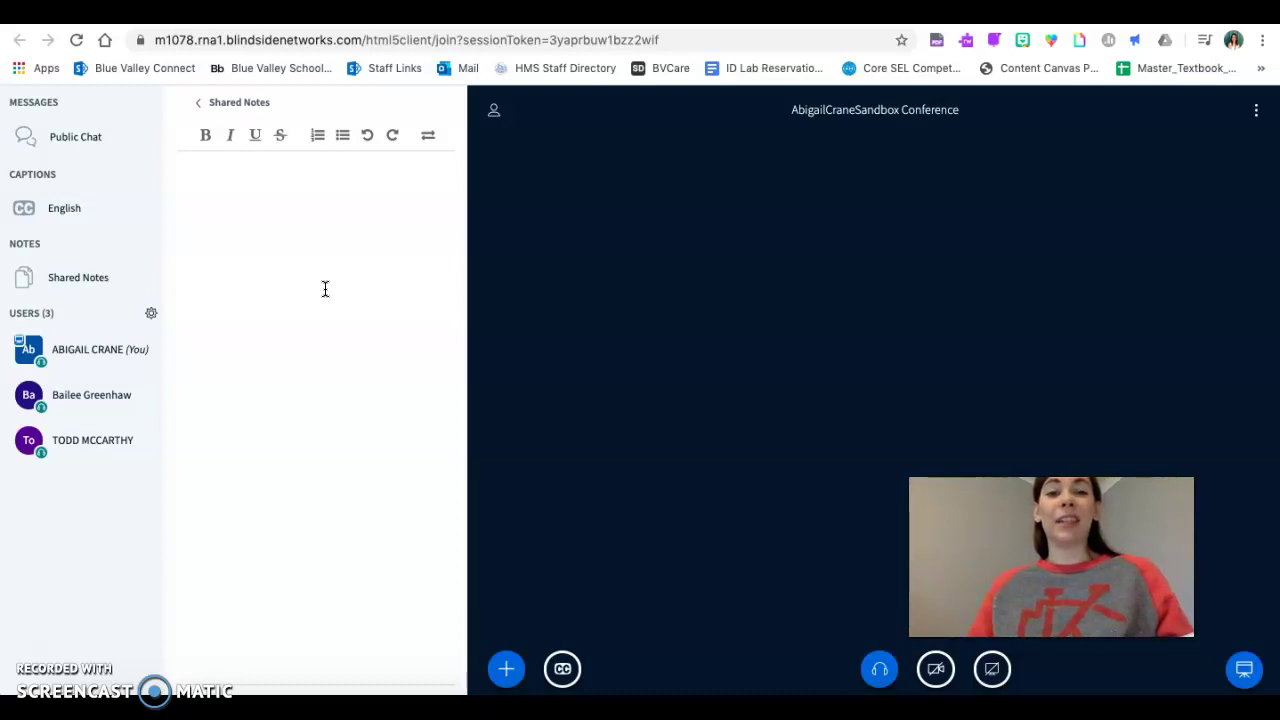
- Start a True / False poll in the conference, then leave and reopen its live responses
click(505, 675)
click(572, 574)
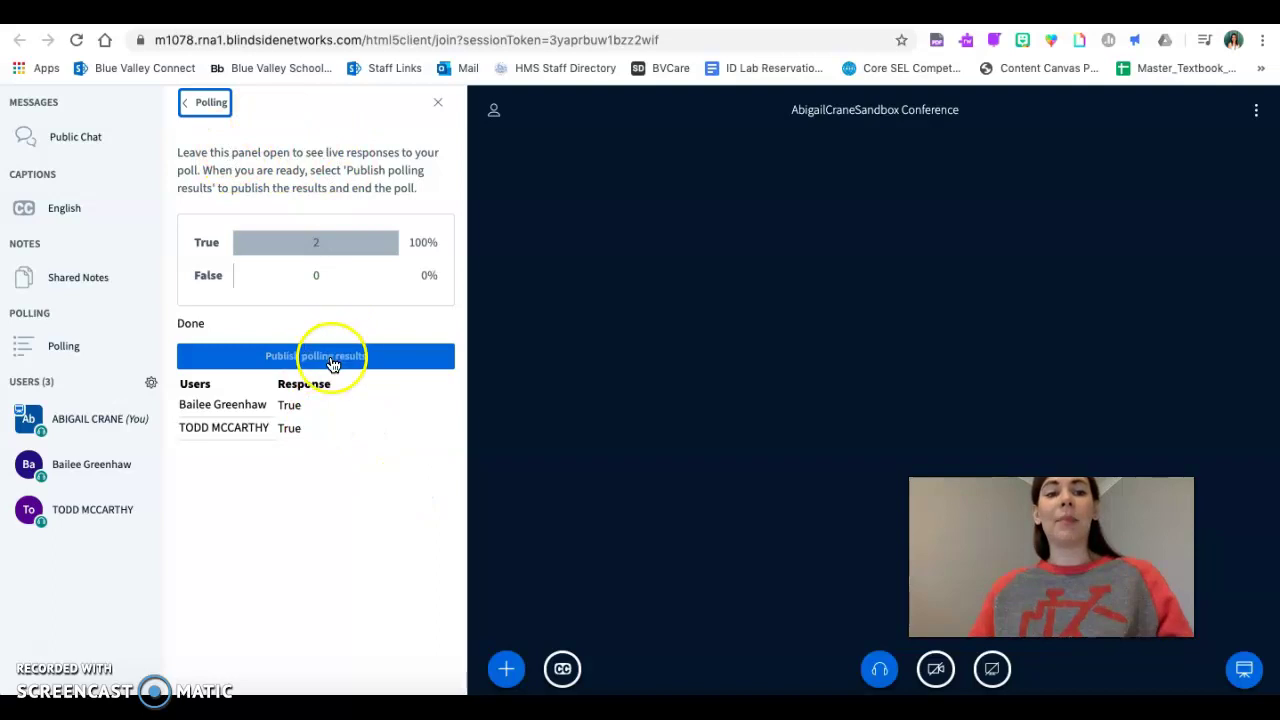
click(210, 102)
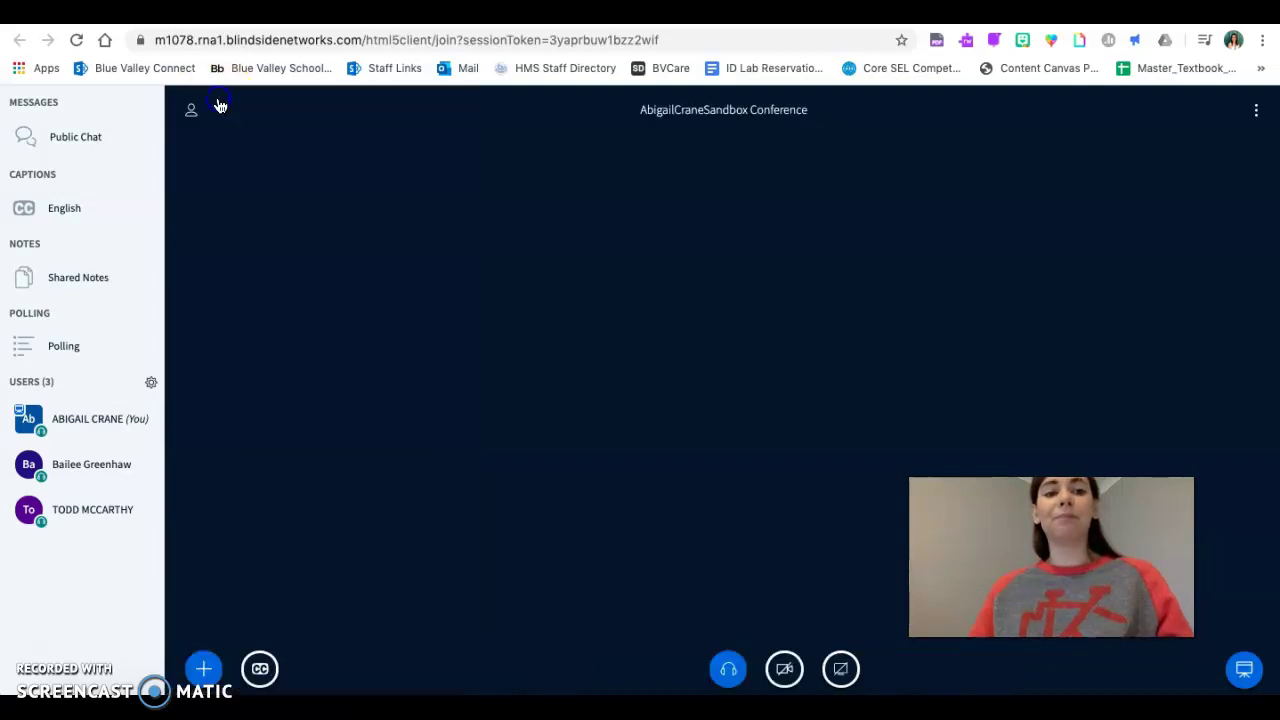
click(205, 668)
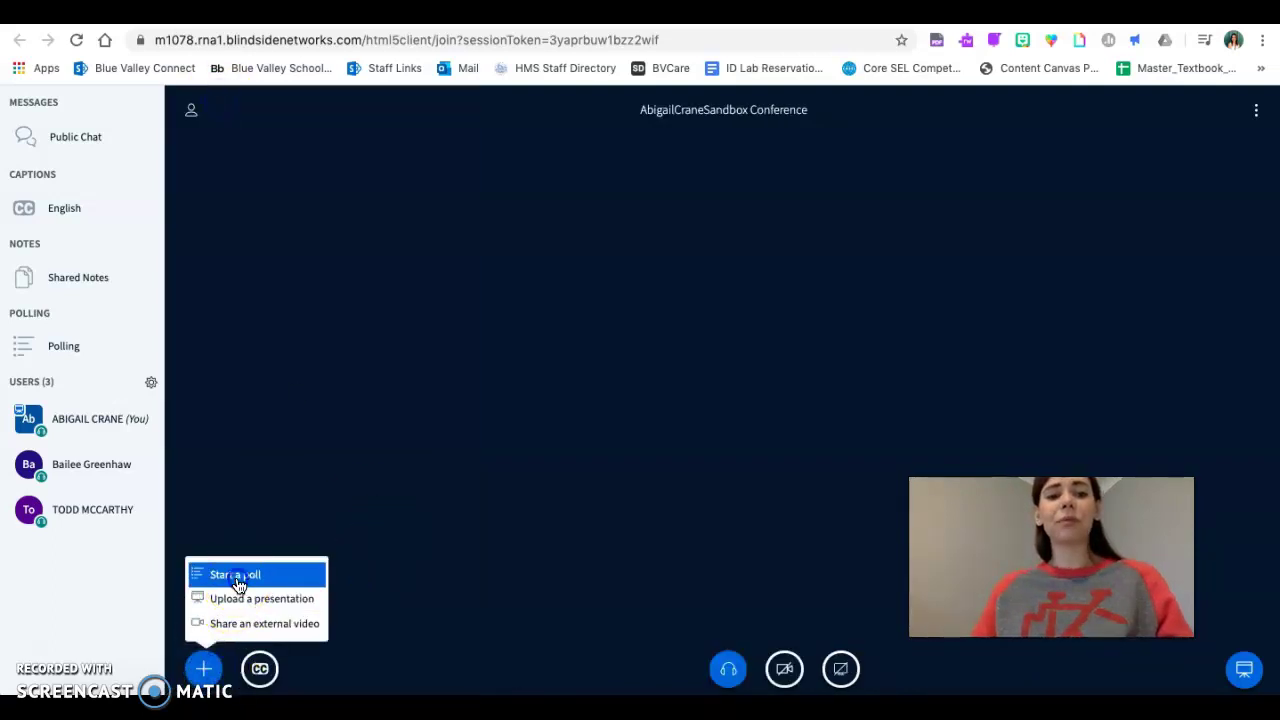
click(235, 576)
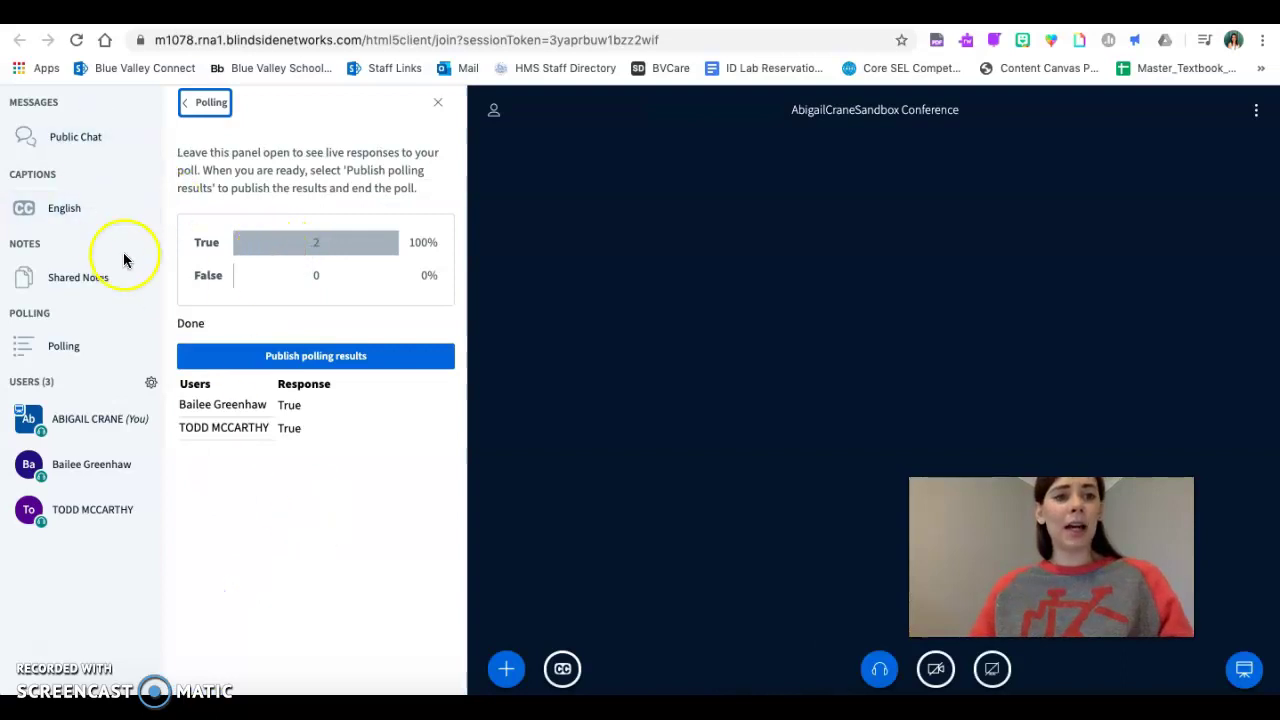
- Reopen the True / False poll's live responses and publish the polling results
click(94, 346)
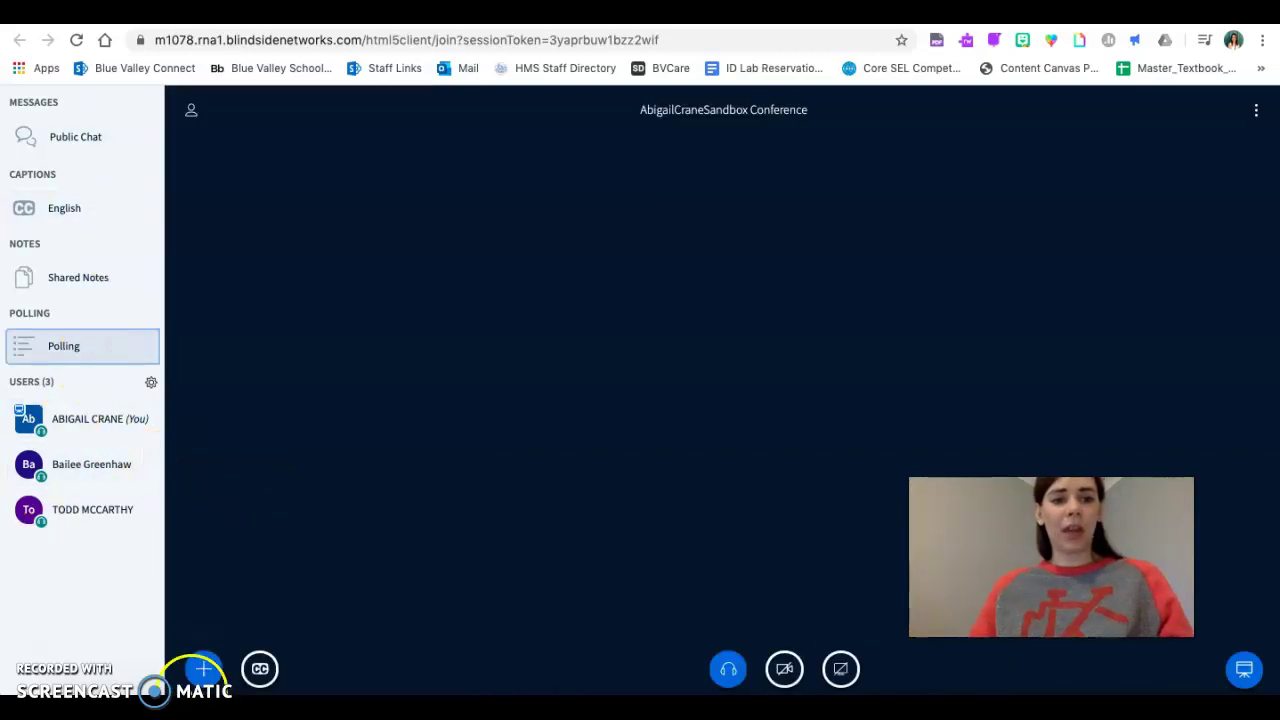
click(205, 664)
click(240, 575)
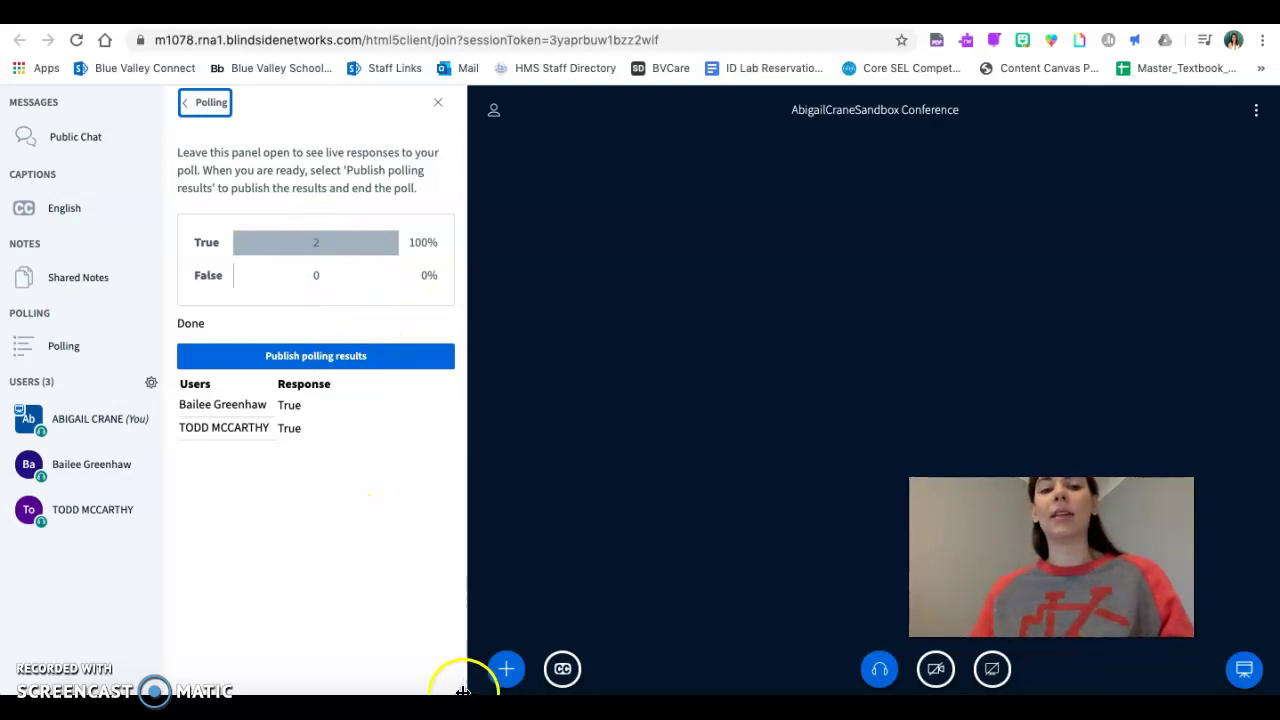
click(390, 353)
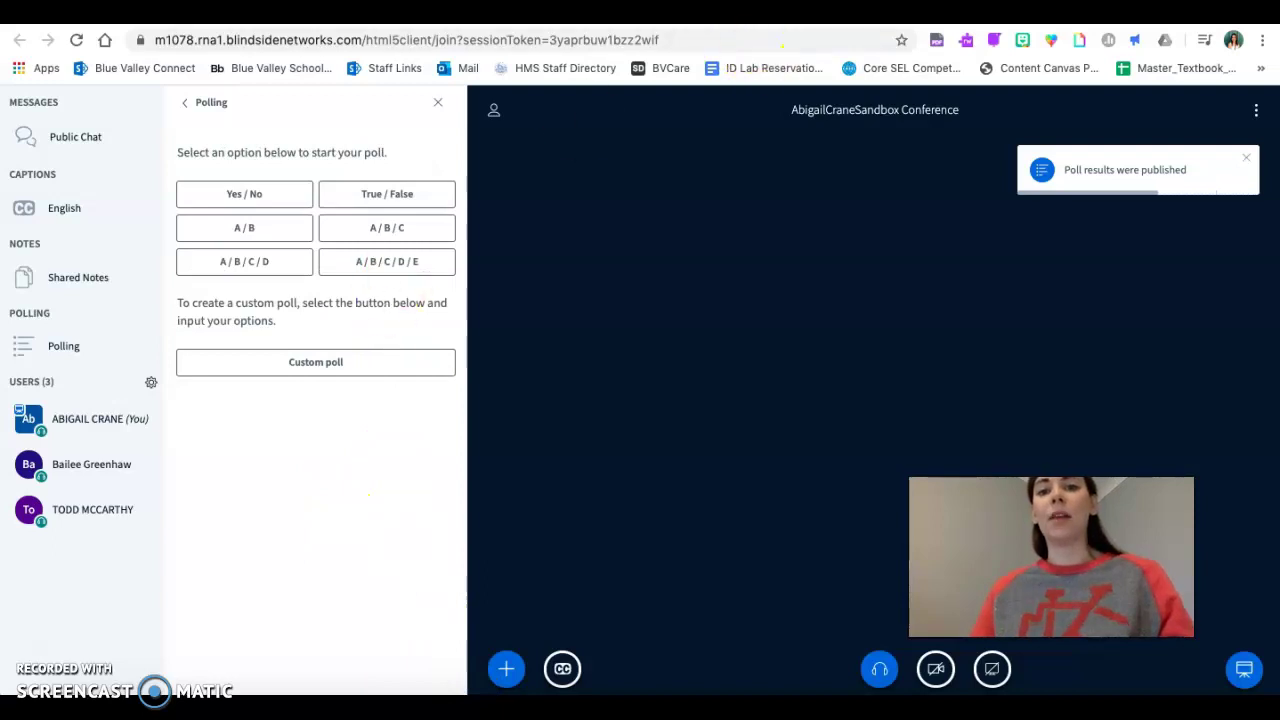
- Check the published poll results in the attendee's conference window, minimize the presentation there, and return to the presenter's window
key(alt+Tab)
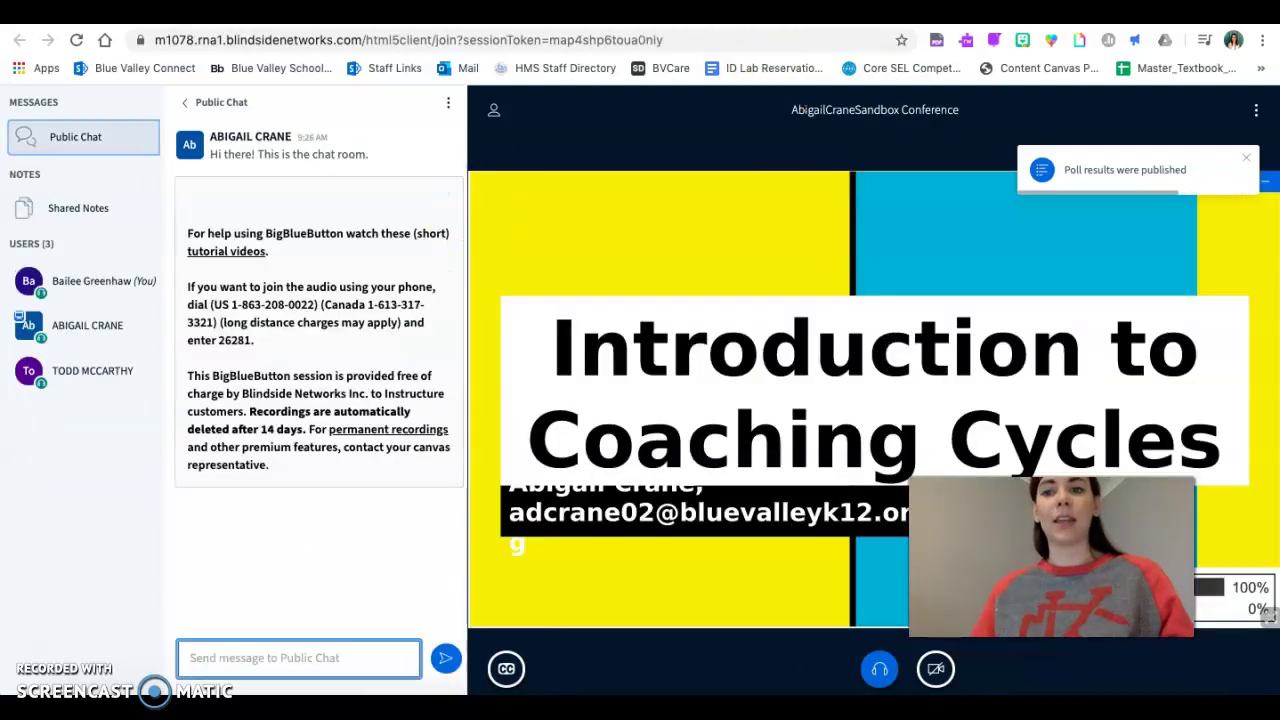
click(1268, 184)
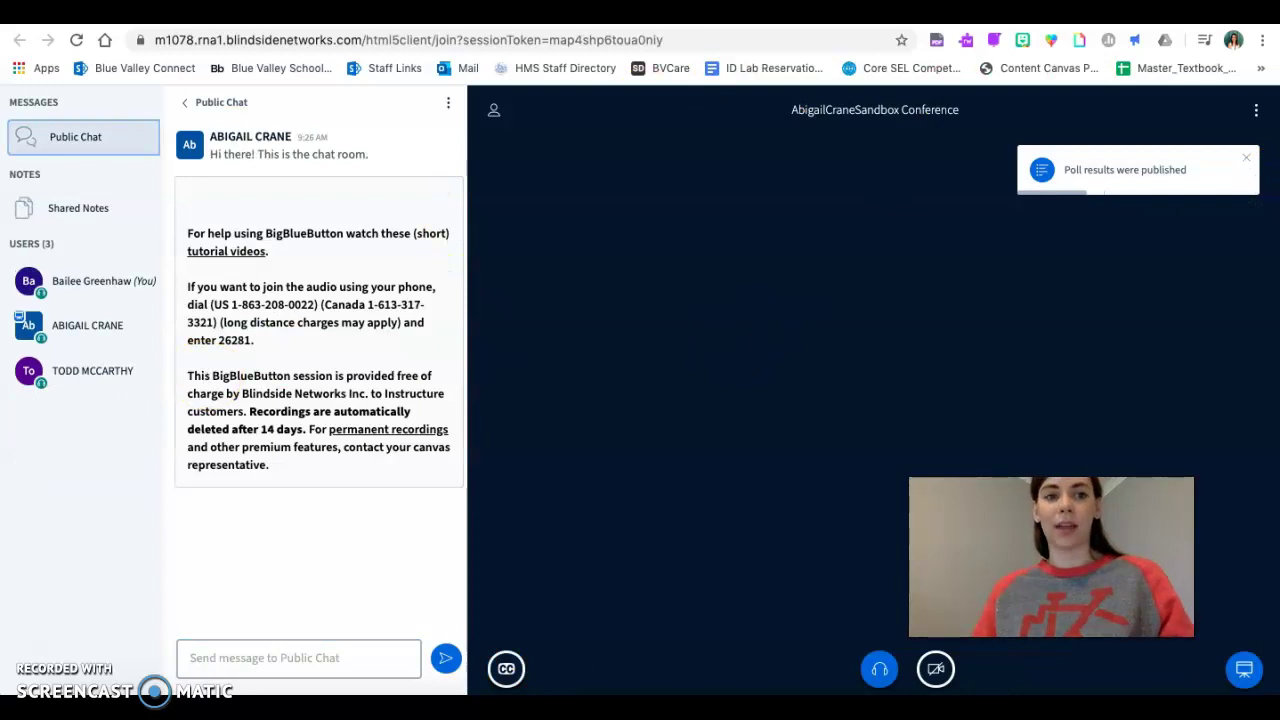
key(alt+Tab)
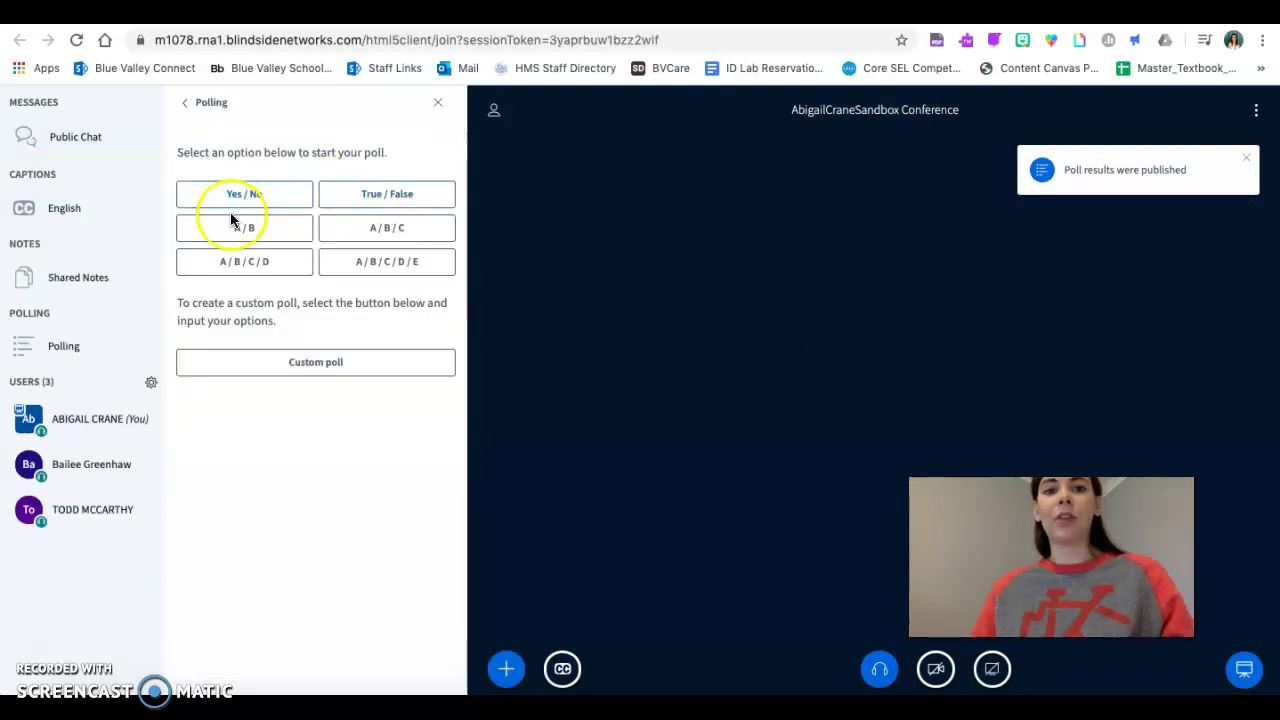
- Start an A / B / C / D poll, leave its live responses, and open the presentation upload
click(271, 261)
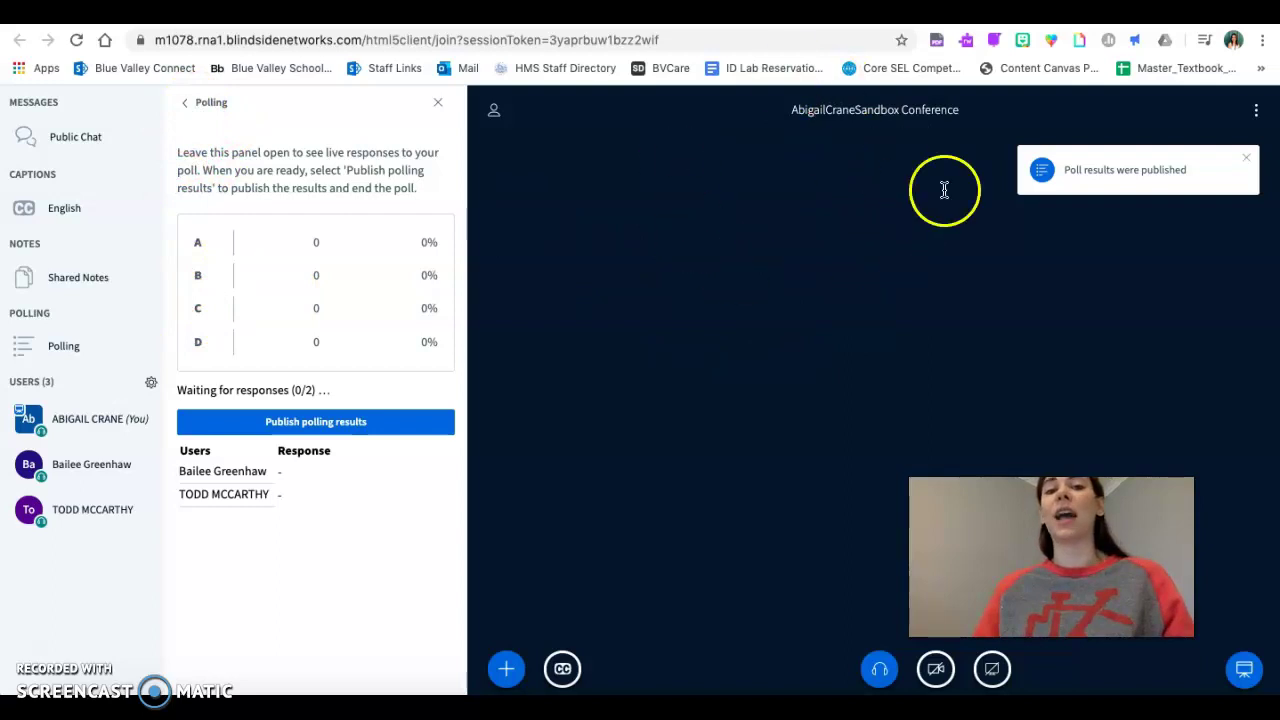
click(186, 104)
click(204, 668)
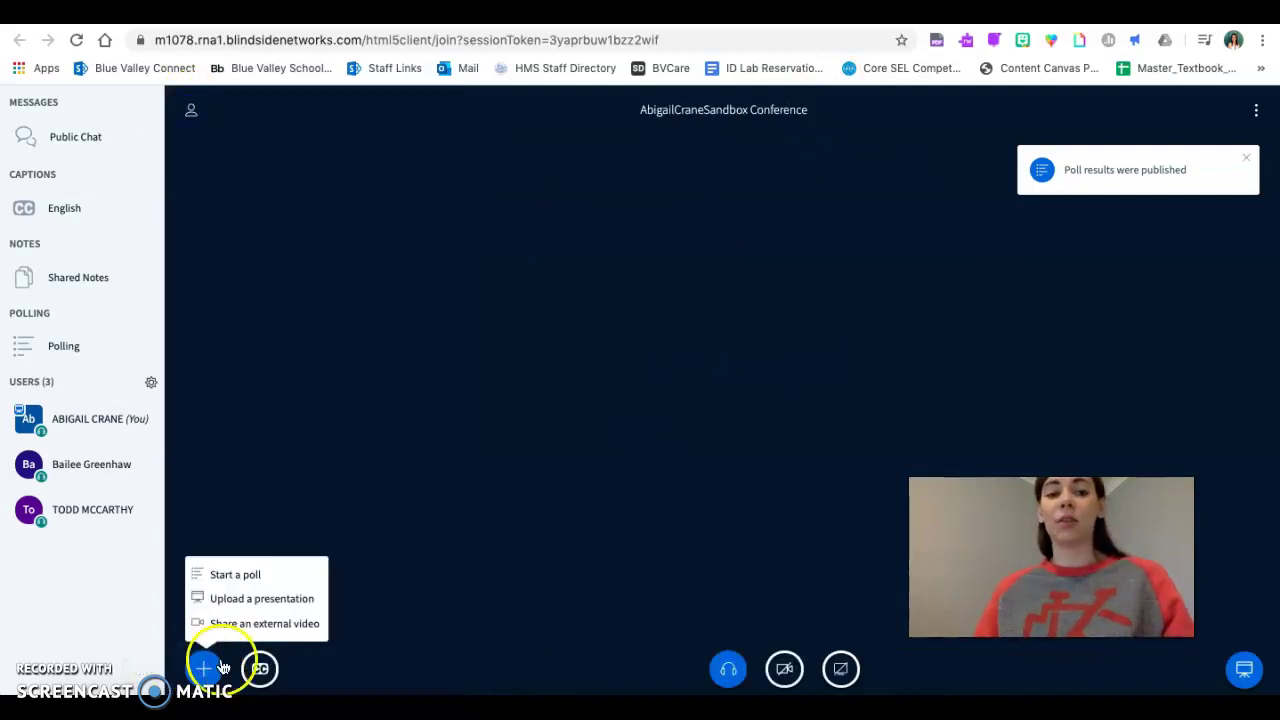
click(295, 601)
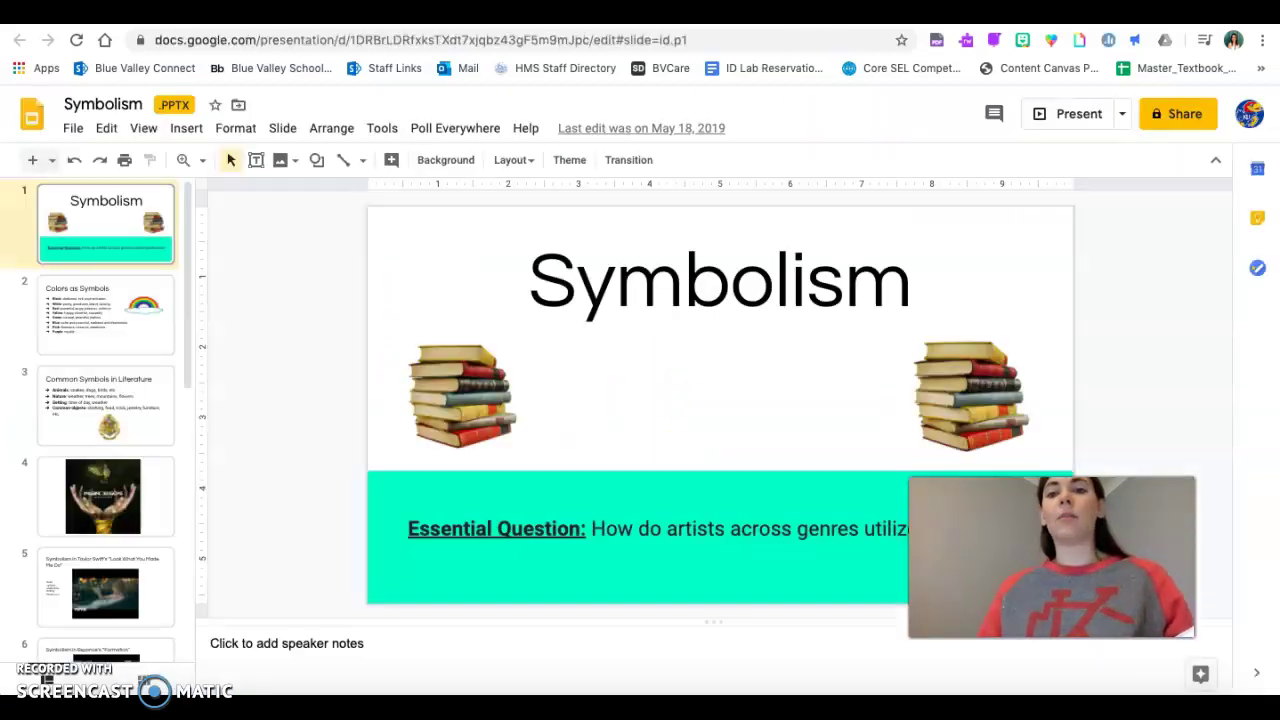
- Download the Symbolism presentation from Google Slides as a Microsoft PowerPoint (.pptx) file
scroll(73, 483, down, 2)
scroll(73, 483, up, 2)
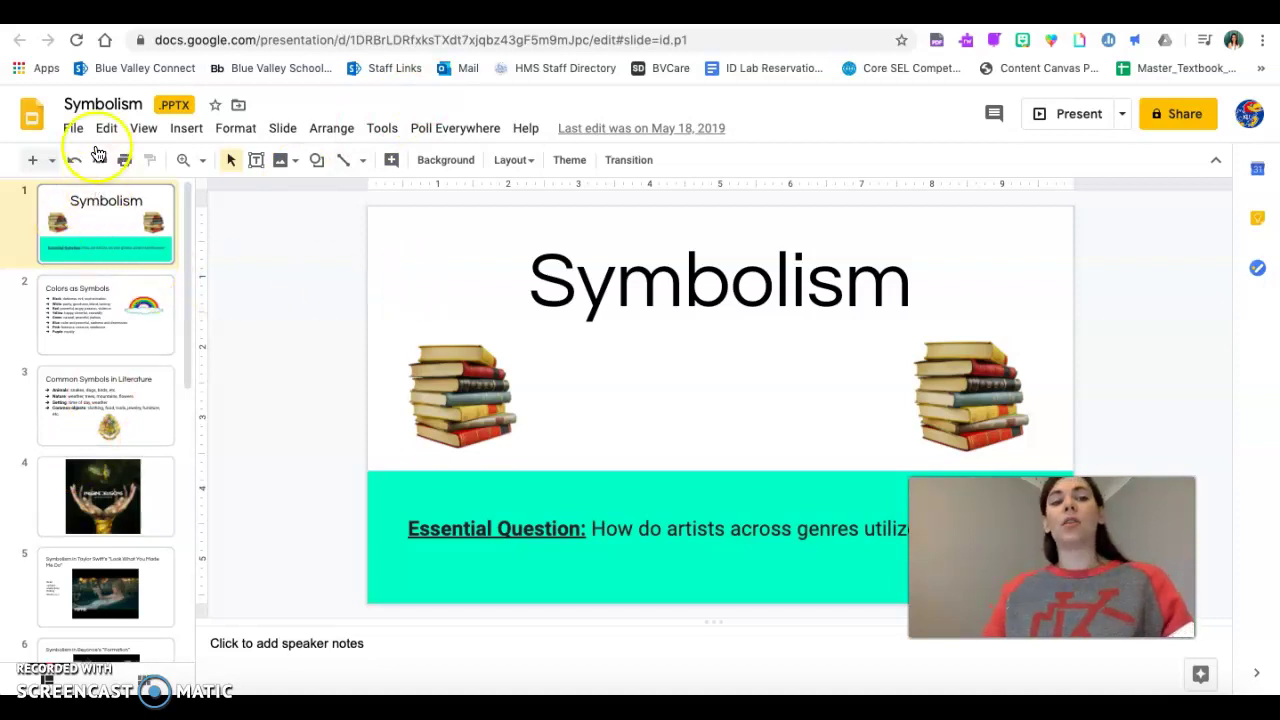
click(68, 130)
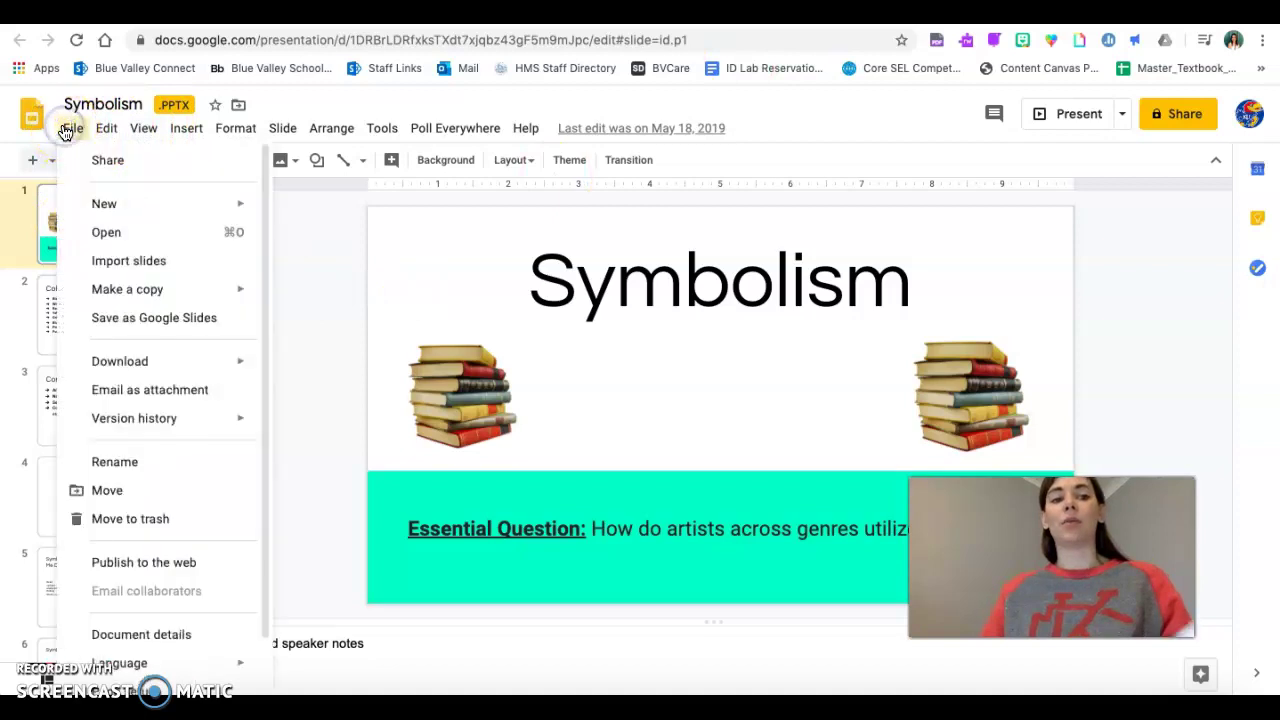
click(106, 128)
click(73, 128)
mouse_move(137, 363)
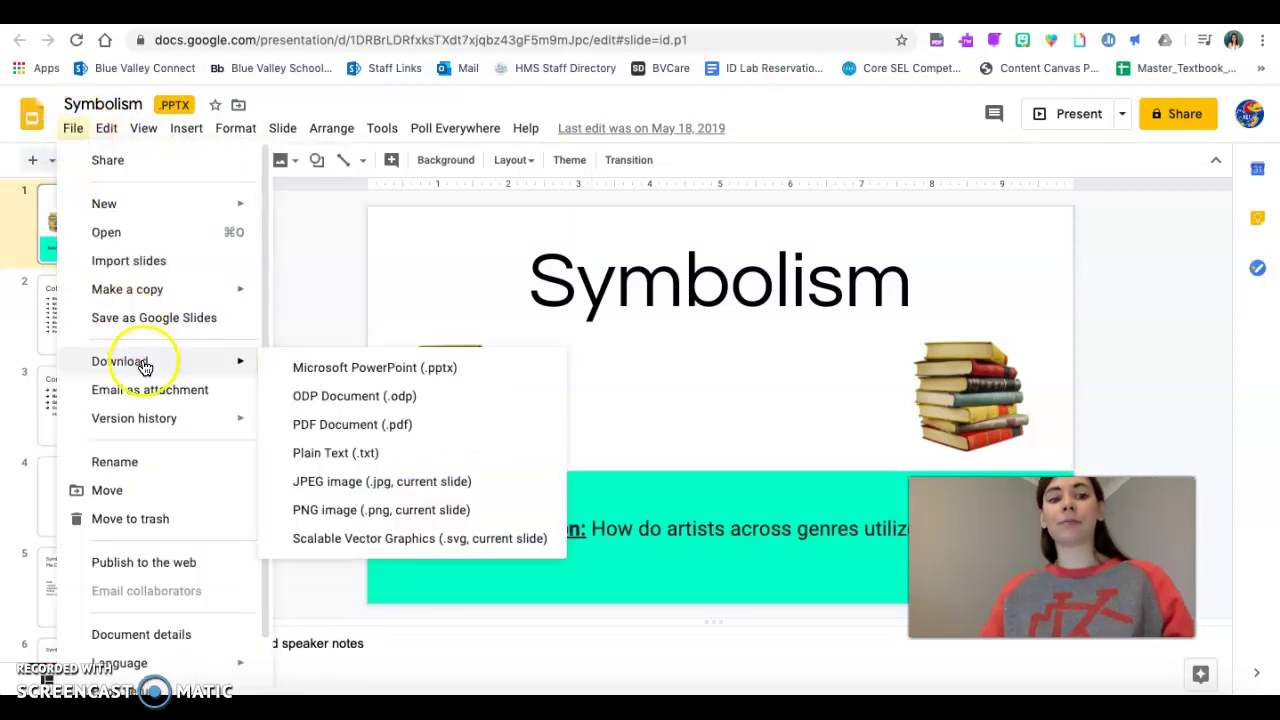
click(389, 369)
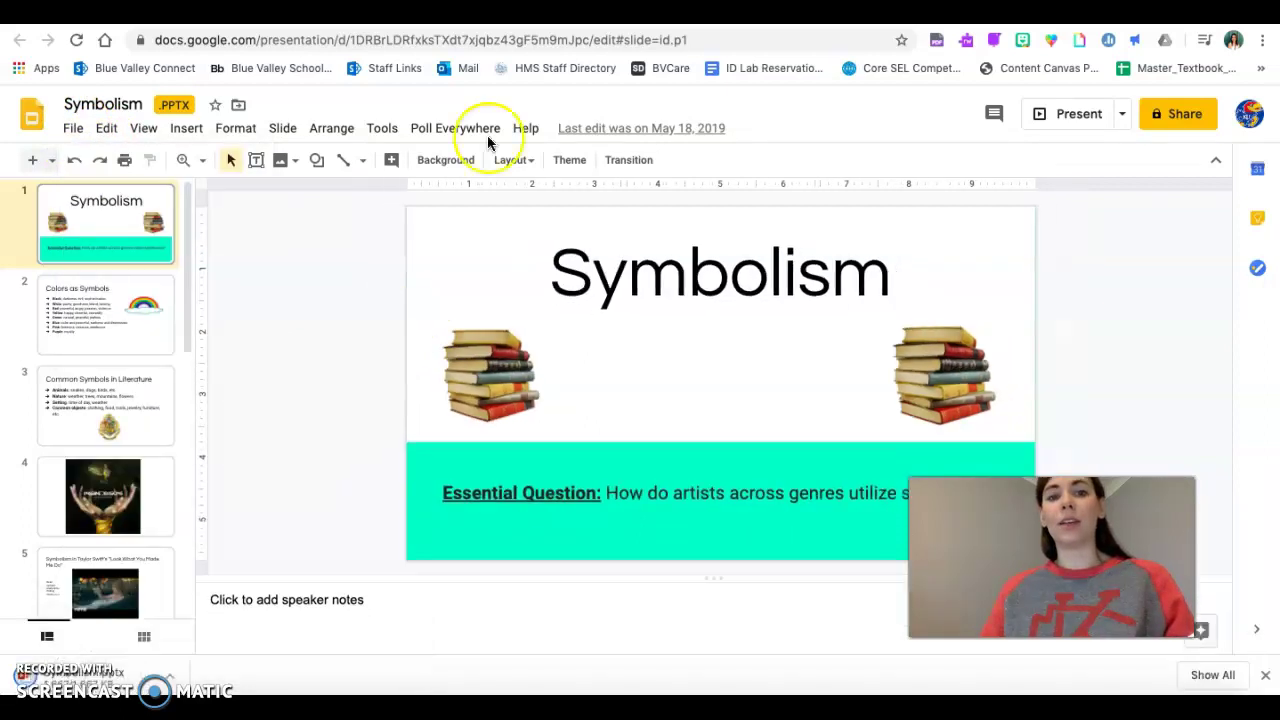
- Return to the conference and upload Symbolism.pptx from Downloads as the selected presentation
click(668, 14)
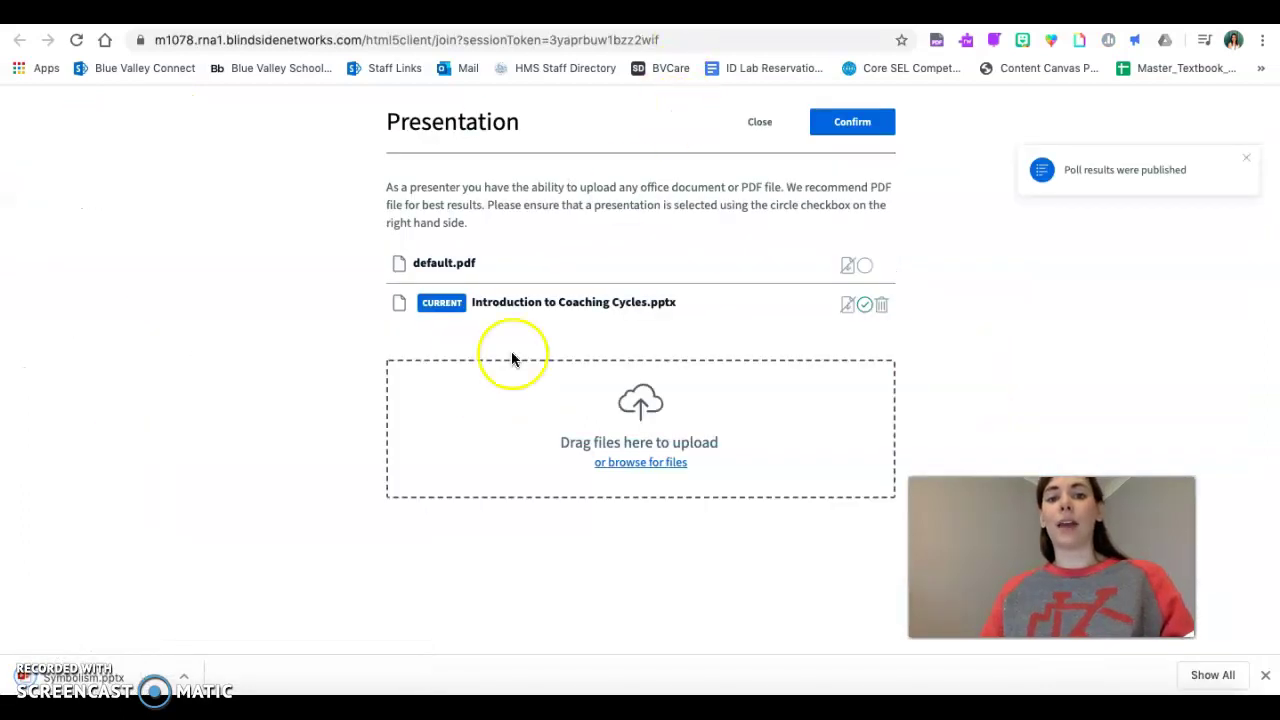
click(622, 462)
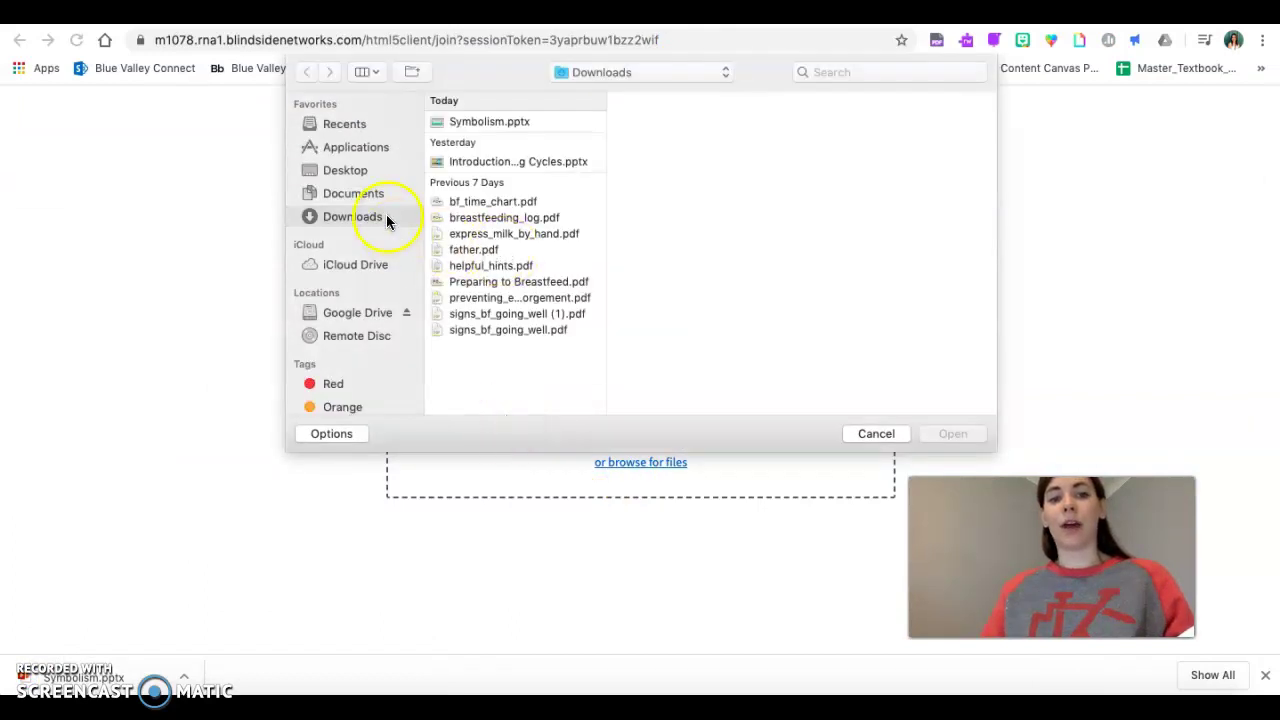
click(513, 121)
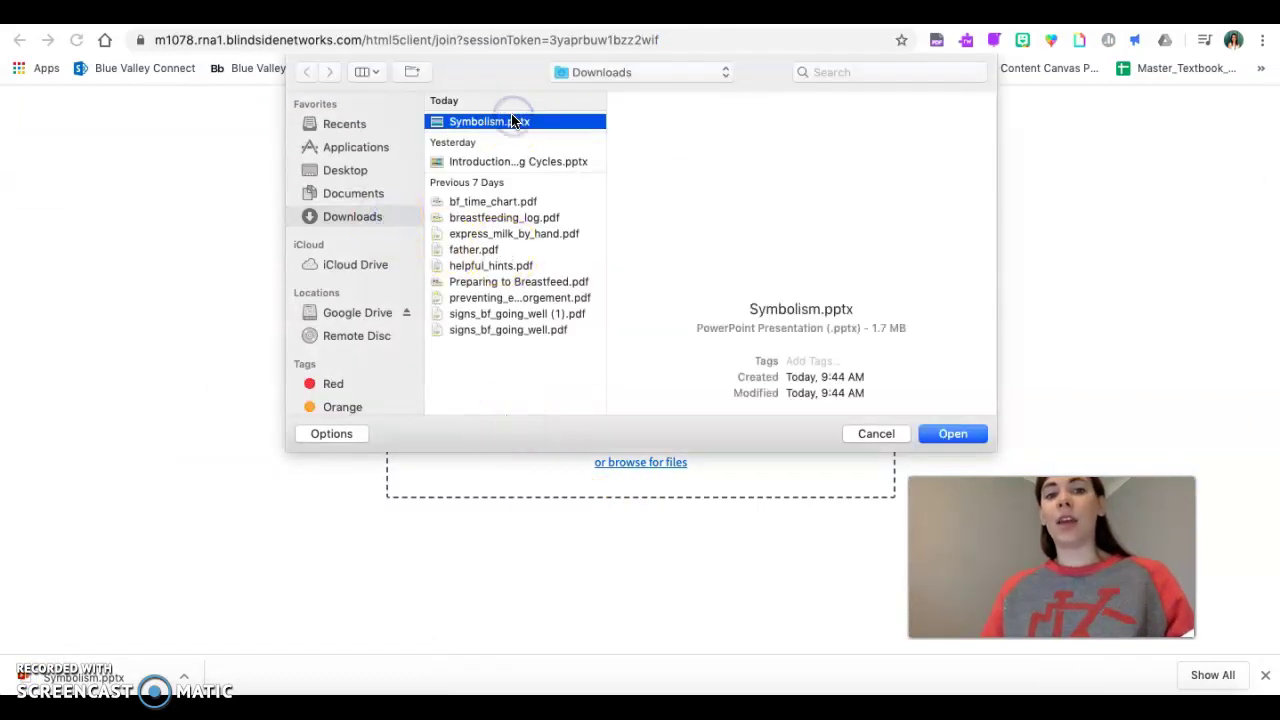
click(953, 434)
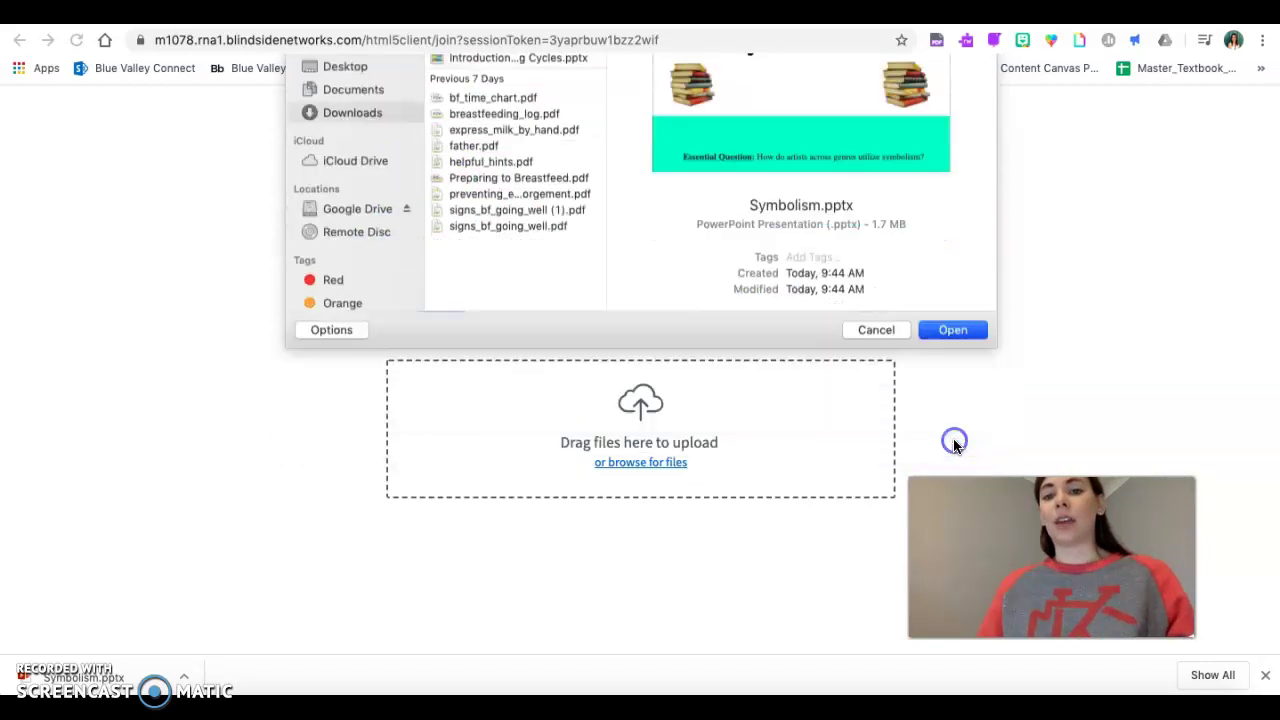
click(865, 354)
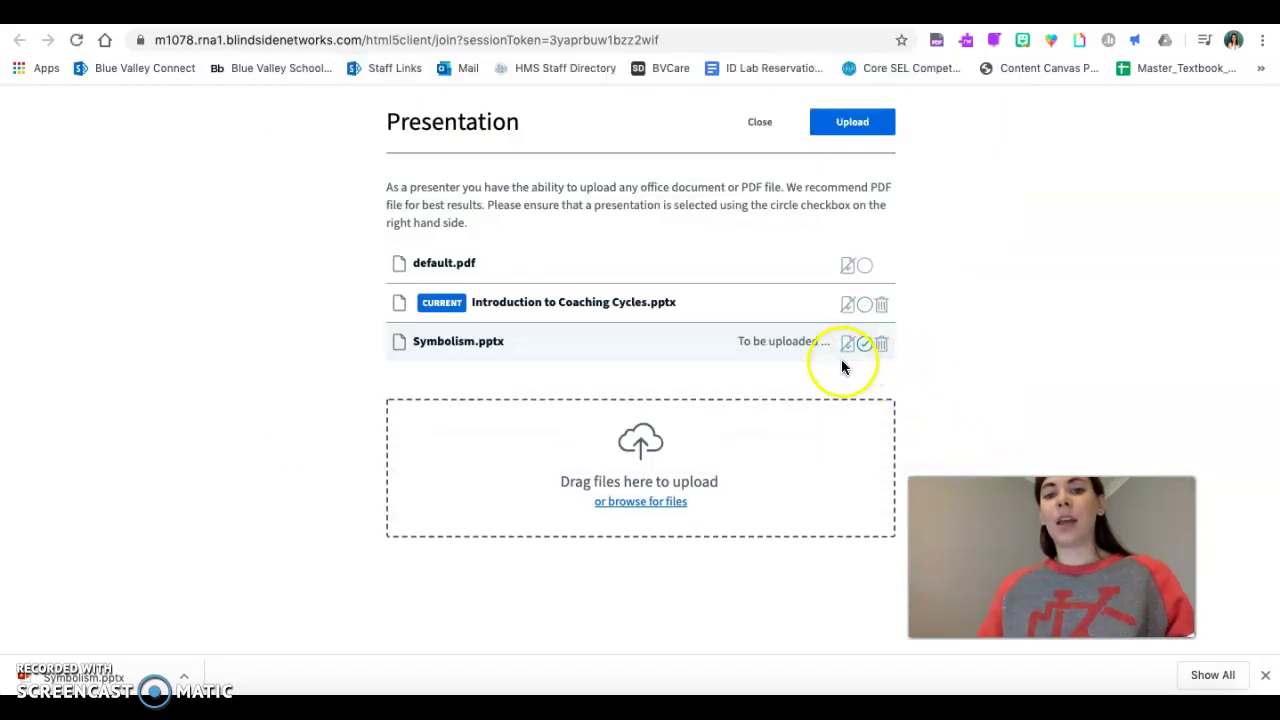
click(859, 118)
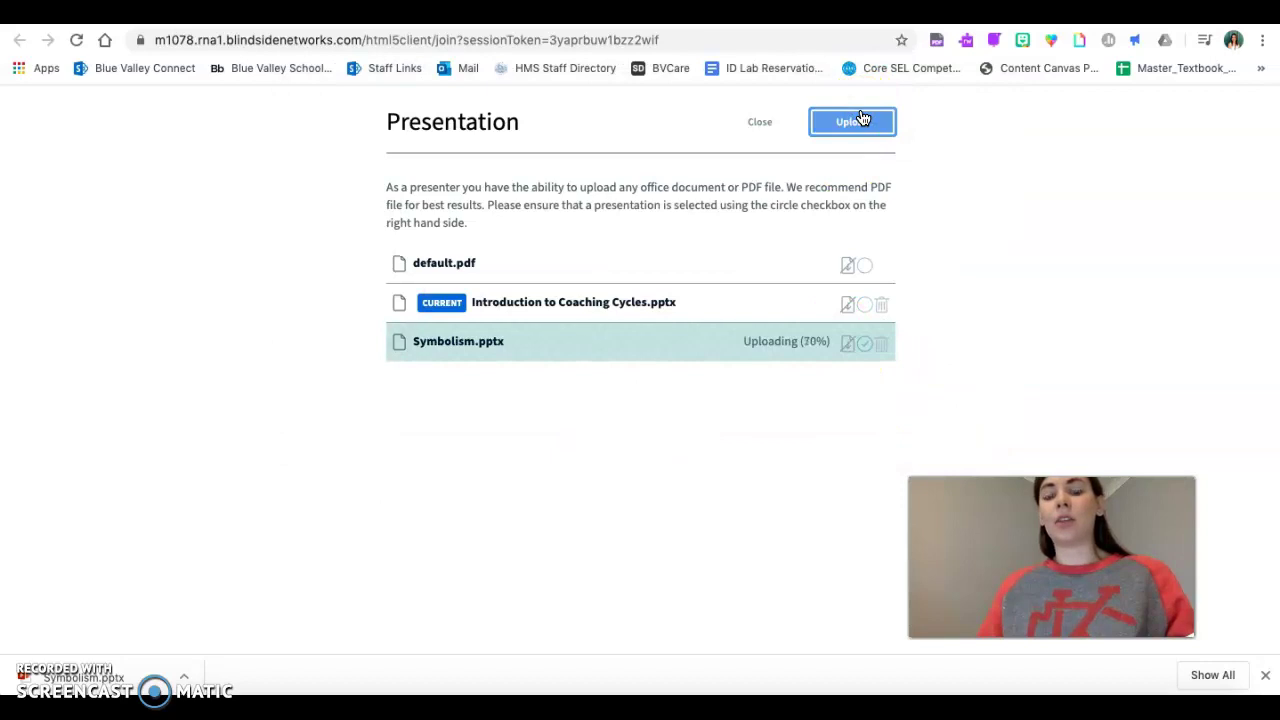
click(806, 359)
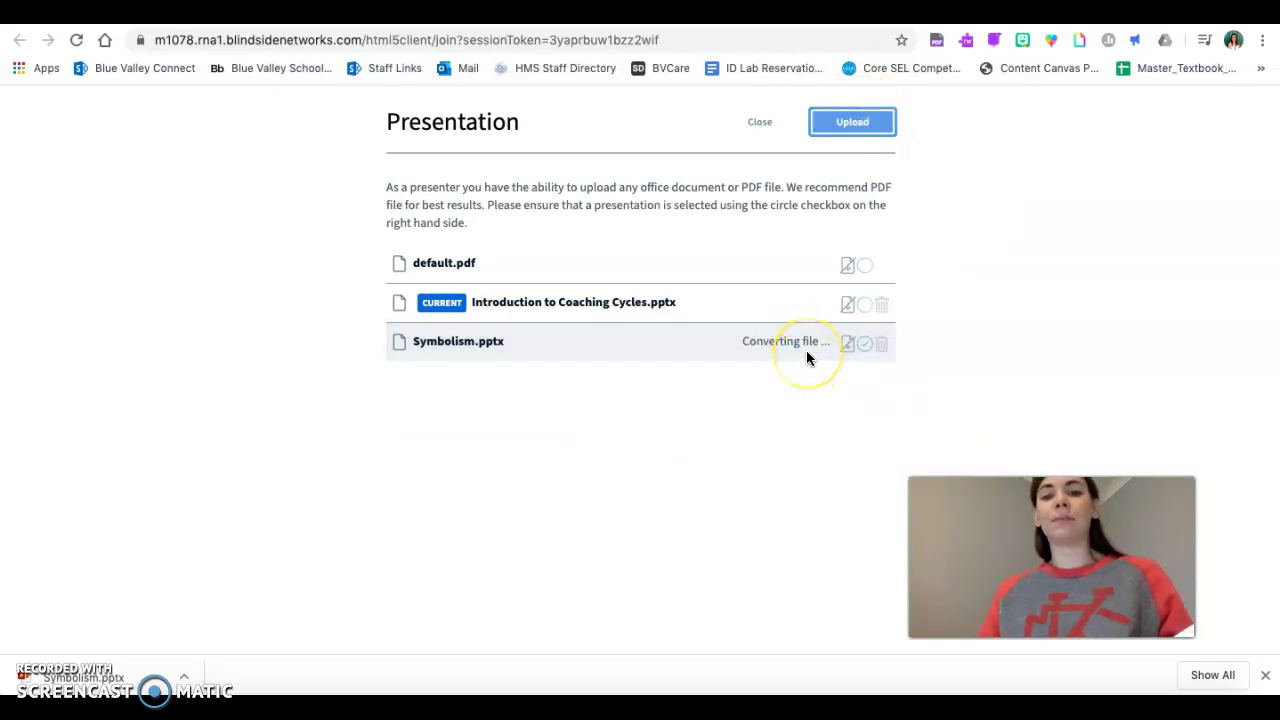
click(776, 408)
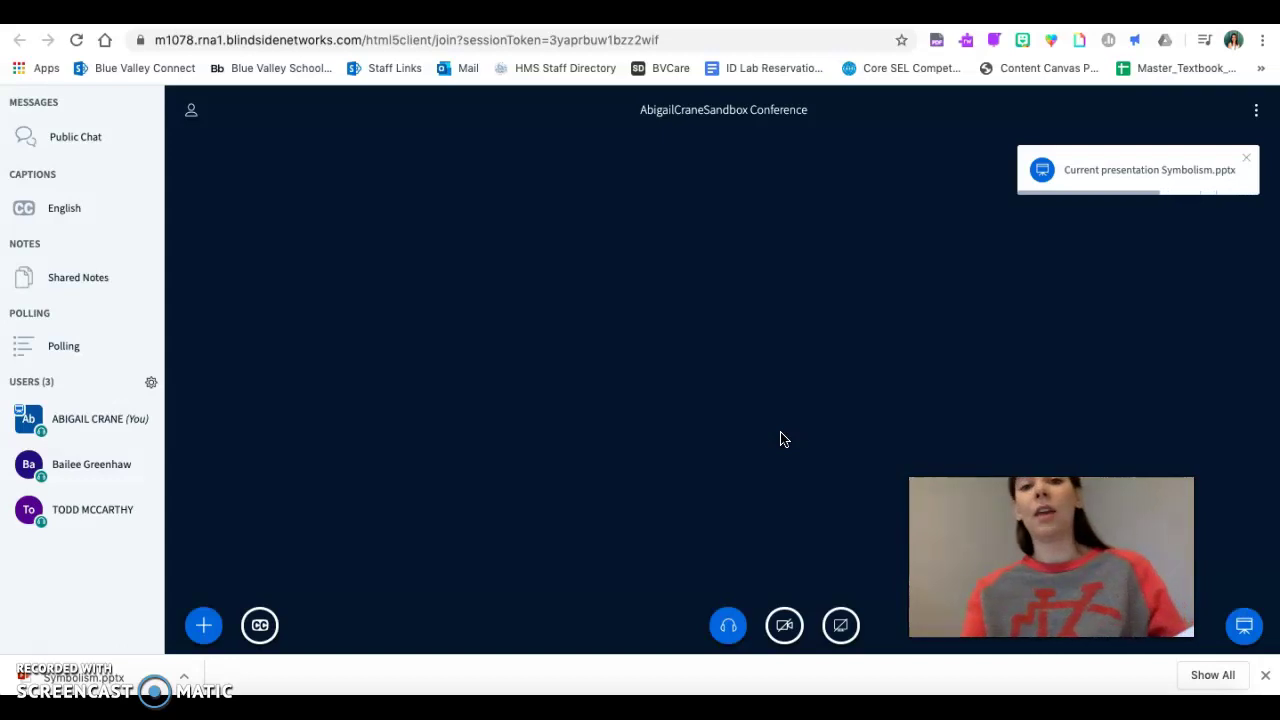
- Bring the Symbolism presentation and public chat into view in the presenter's window and advance to slide 2
click(695, 396)
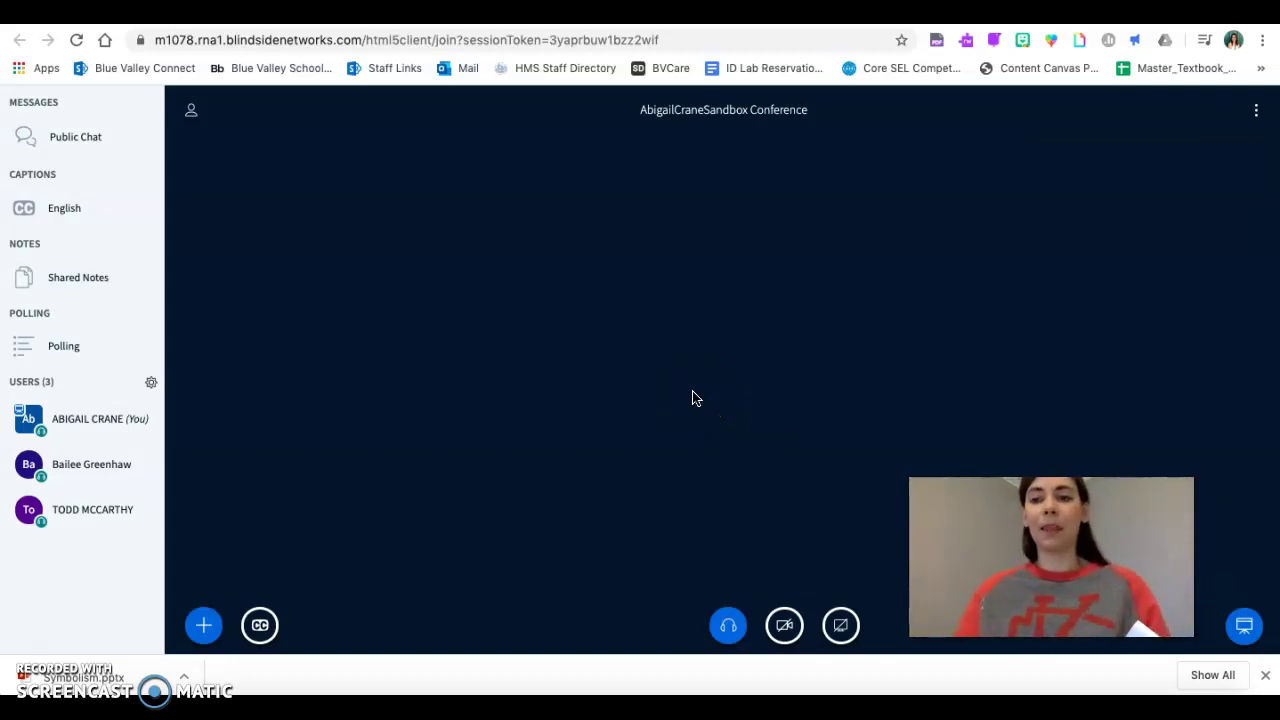
click(443, 375)
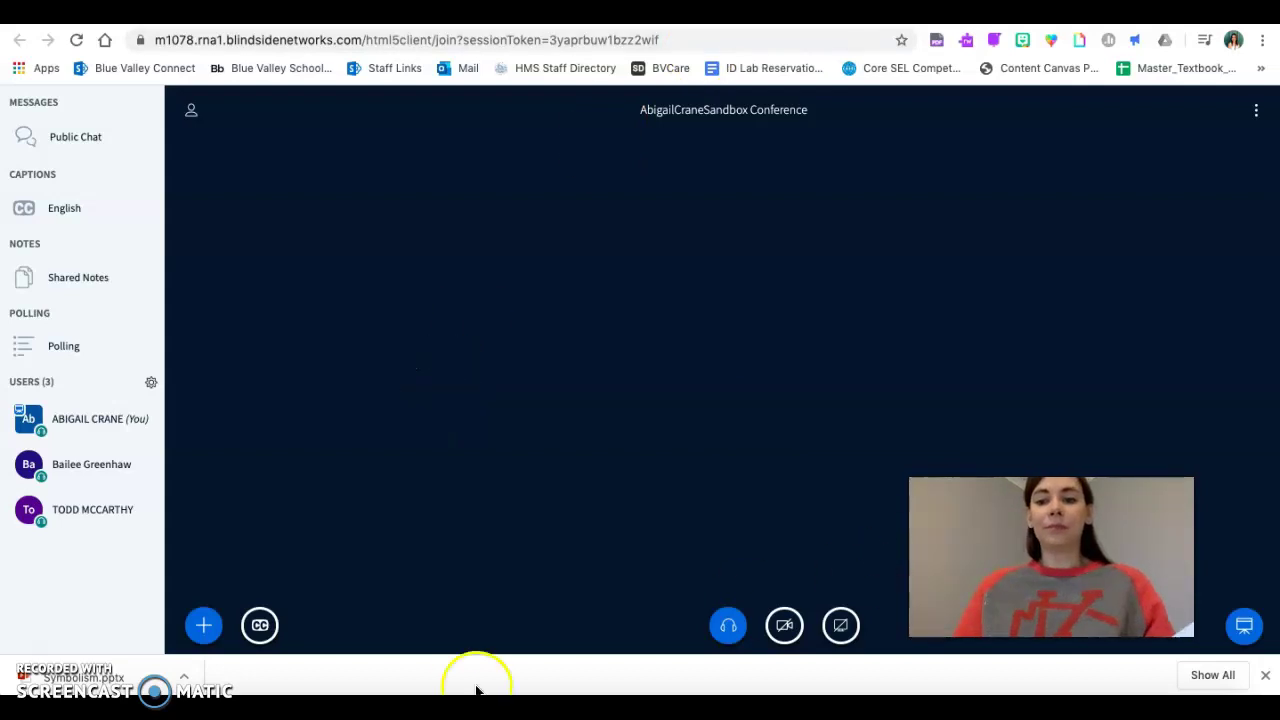
click(41, 655)
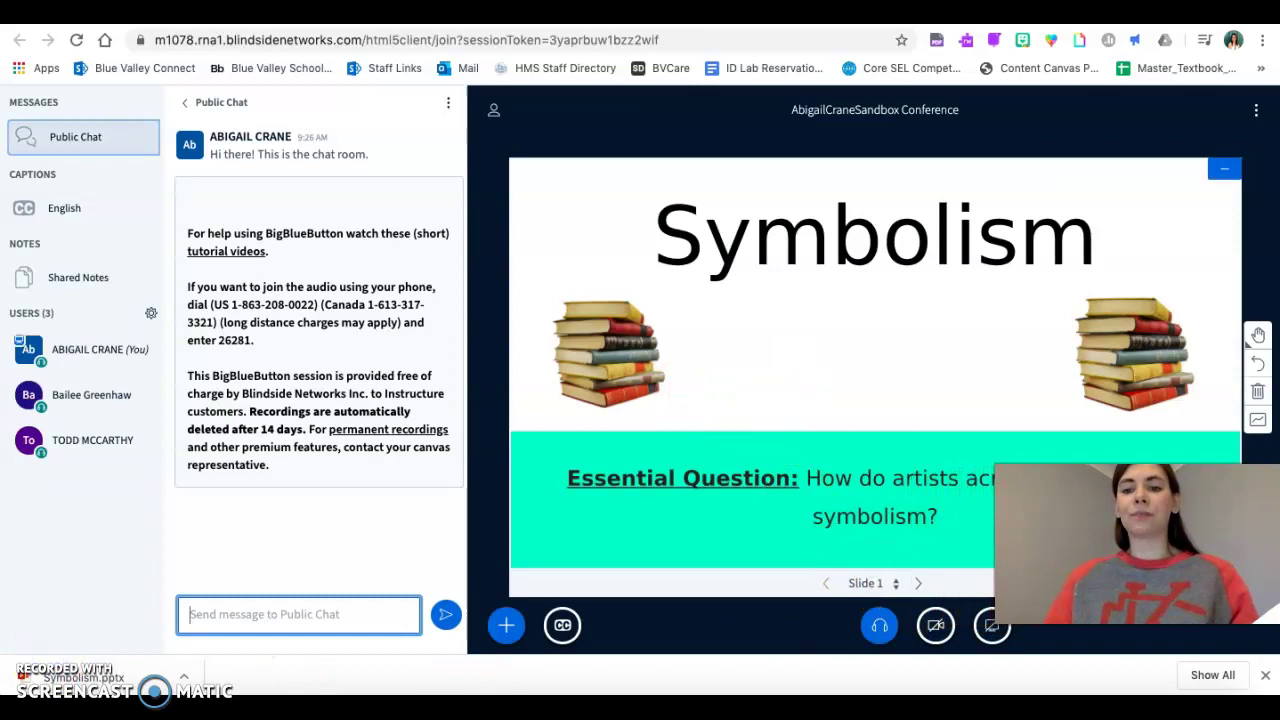
click(918, 583)
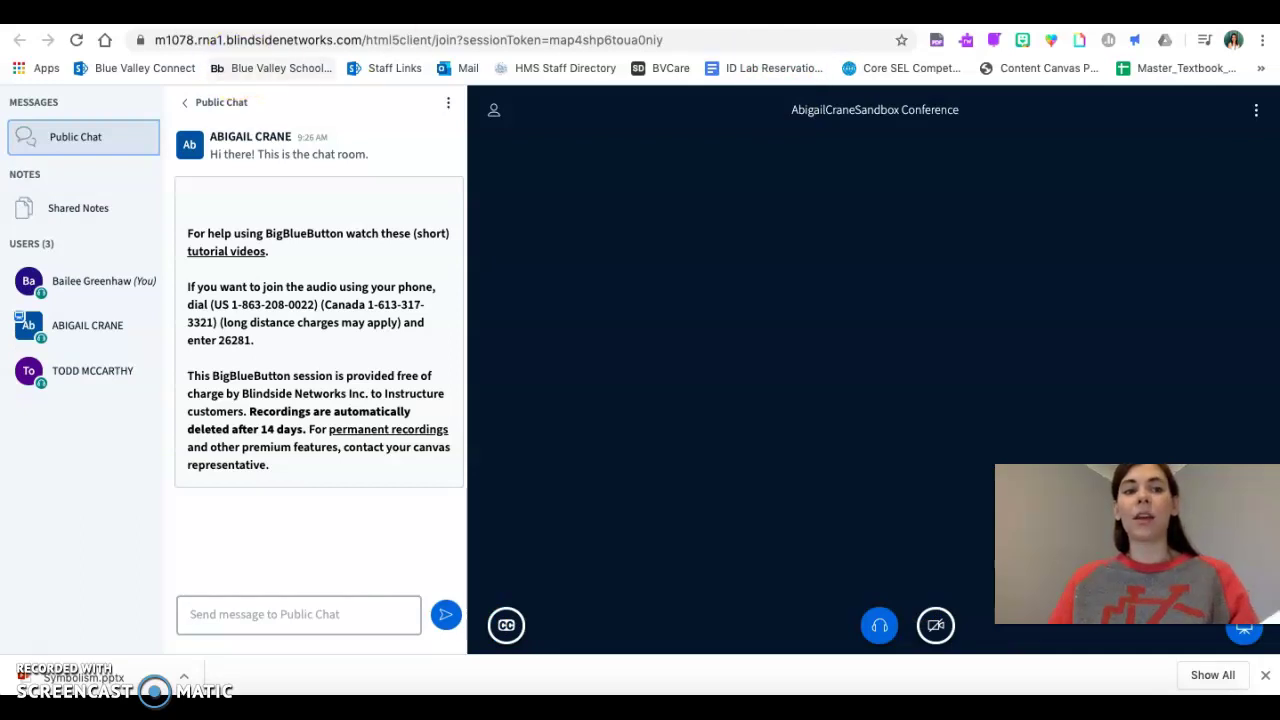
- Reload the attendee's conference page and rejoin the audio as listen only
click(77, 41)
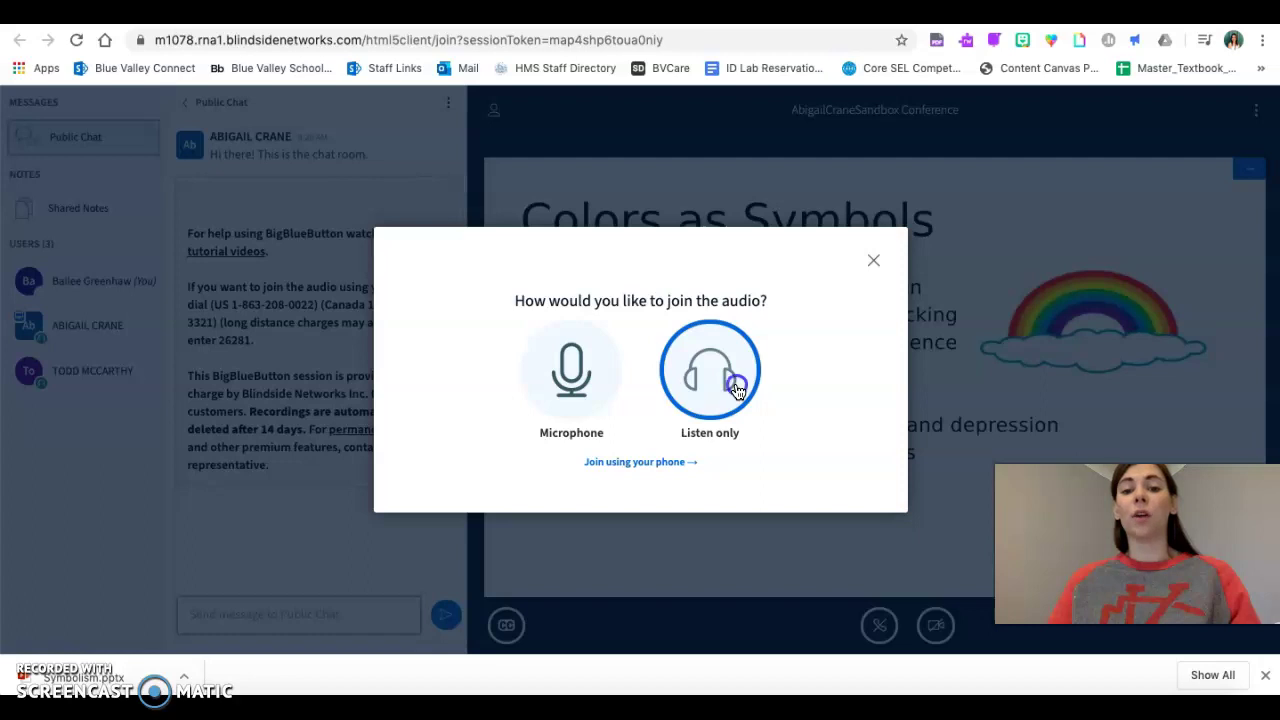
click(736, 390)
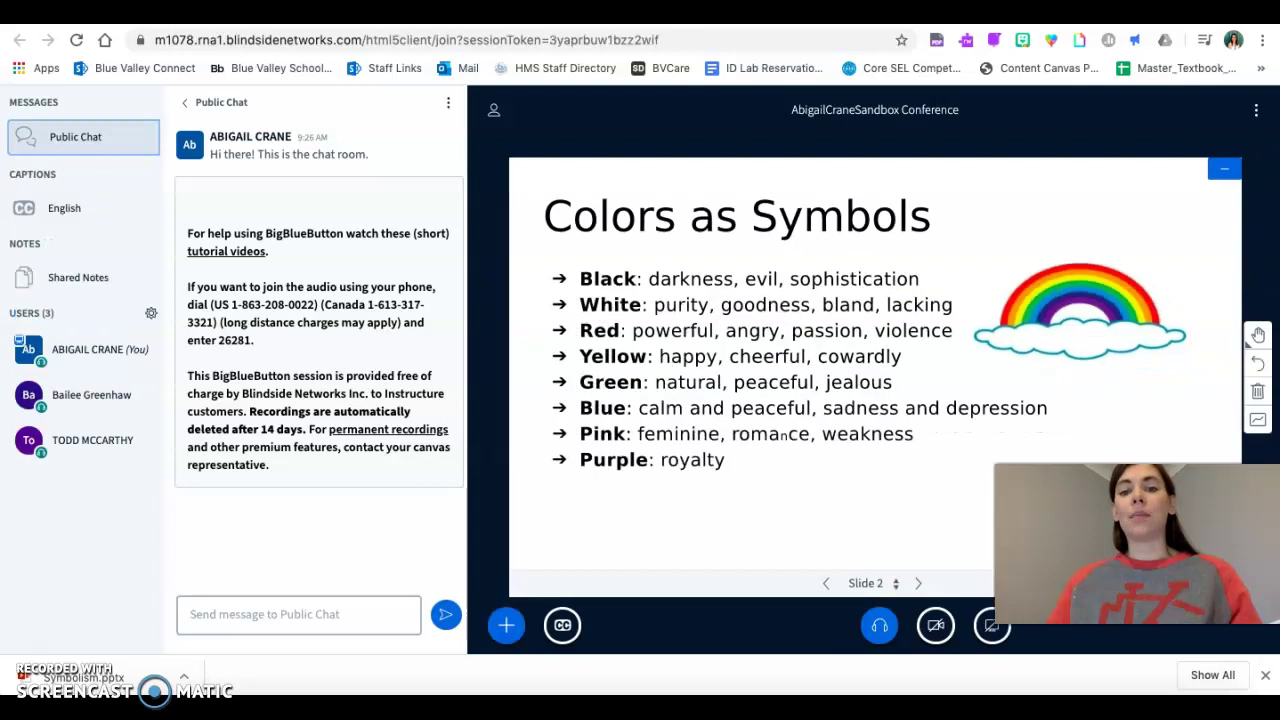
- From the presenter's window, advance the shared presentation to slide 3 and go back to slide 1
click(919, 585)
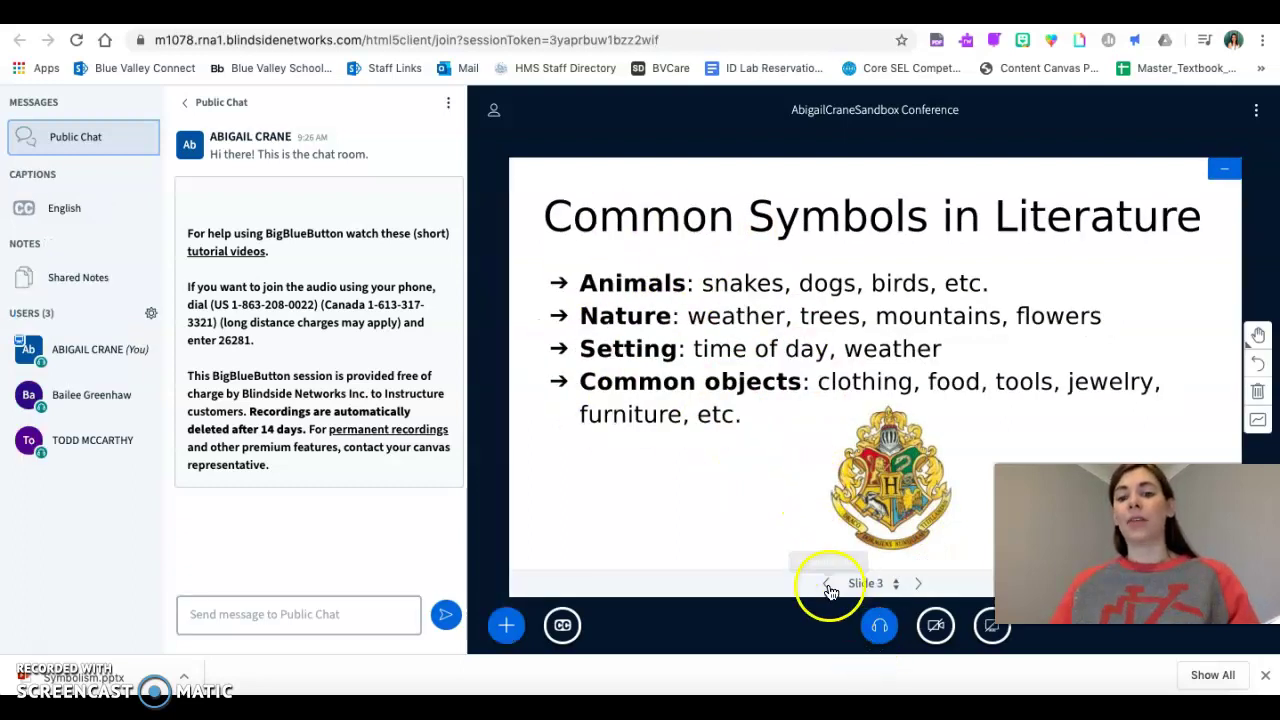
click(827, 586)
click(827, 586)
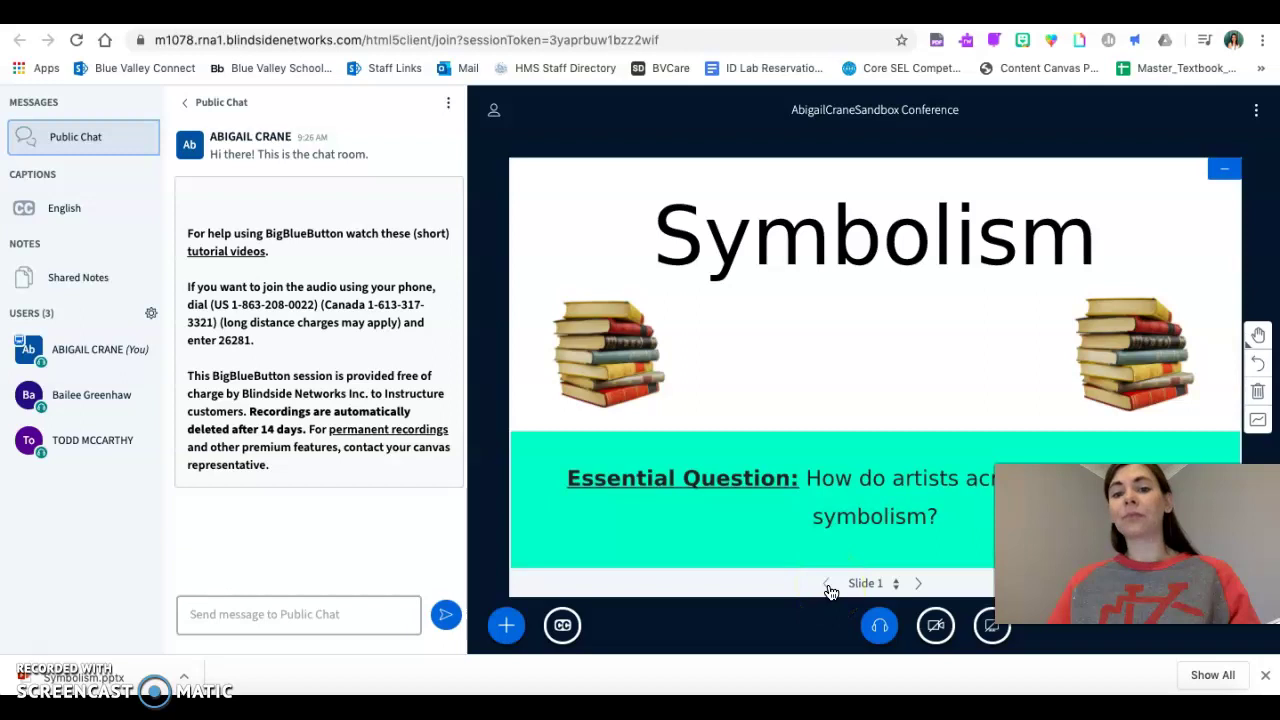